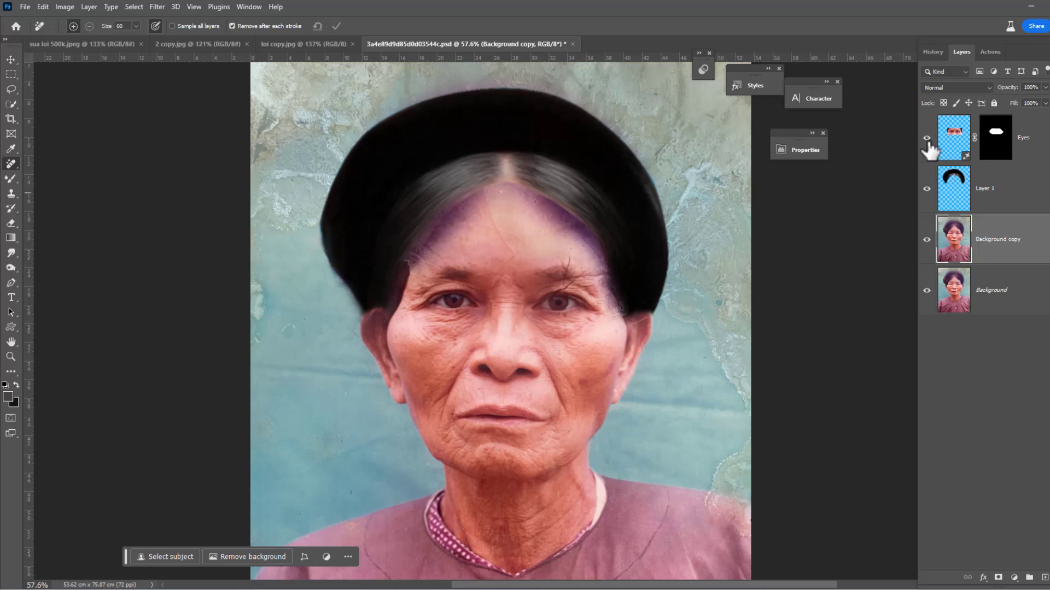
Step: Toggle the Eyes, headwrap and cleaned Background copy layers to compare against the original photo
left_click(928, 141)
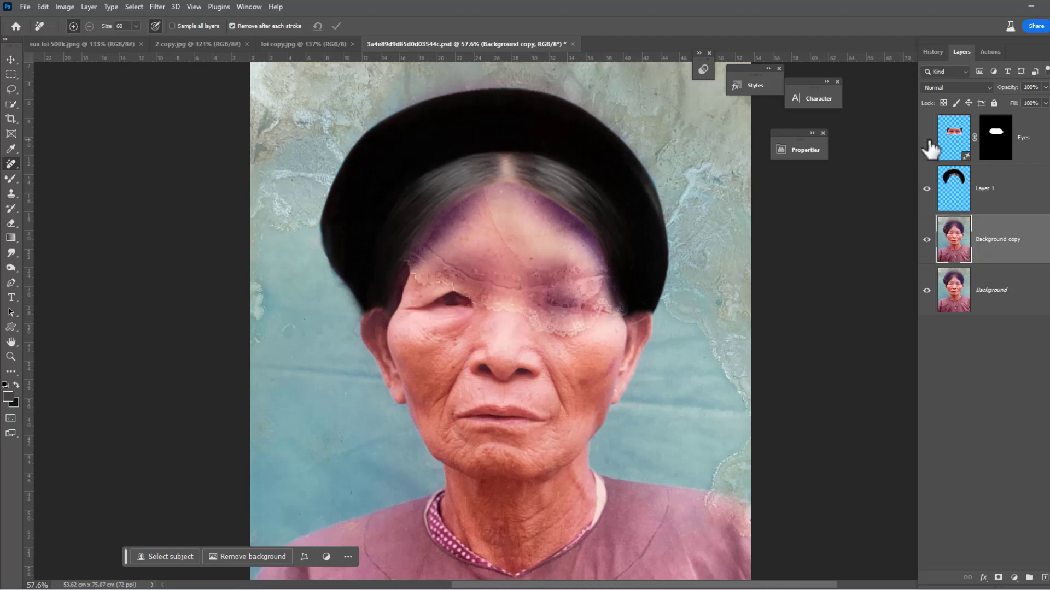
left_click(926, 241)
left_click_drag(927, 138, 926, 189)
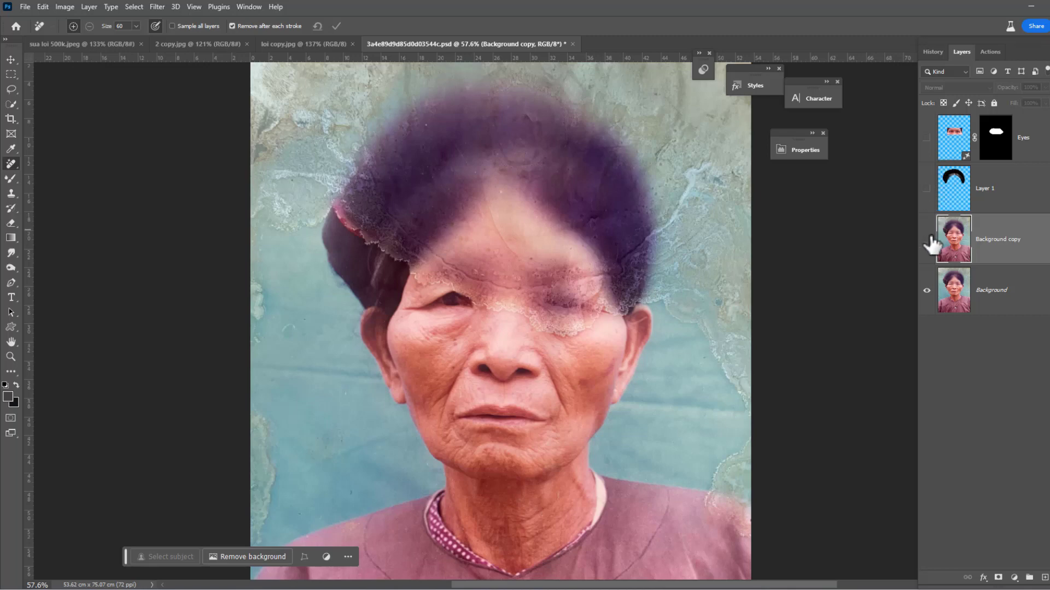
left_click_drag(926, 241, 929, 147)
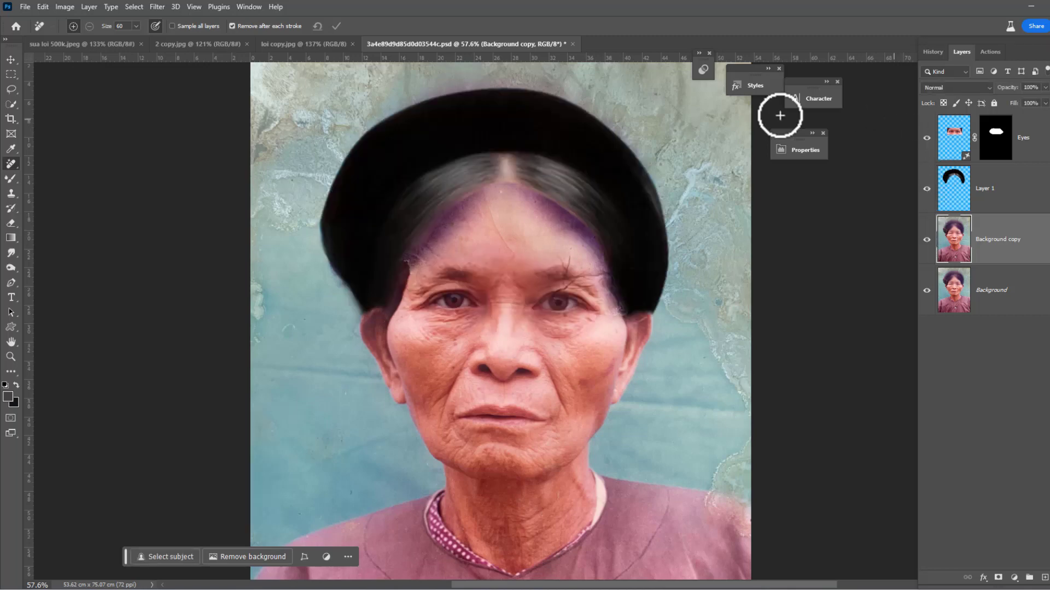
scroll(616, 117, "up", 1)
left_click_drag(927, 138, 927, 225)
left_click(927, 239)
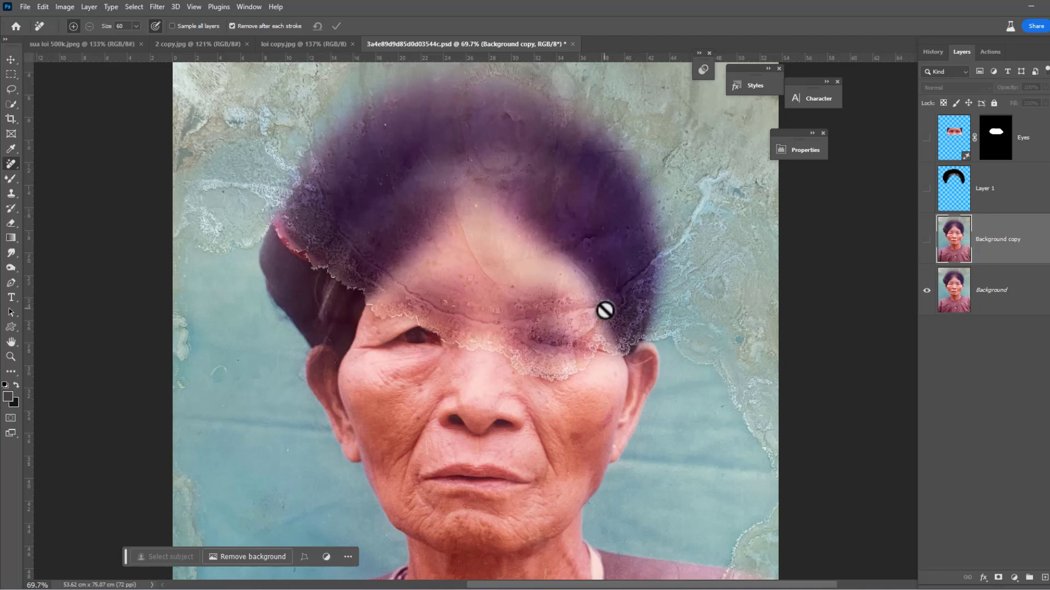
left_click(927, 138)
left_click_drag(926, 189, 927, 239)
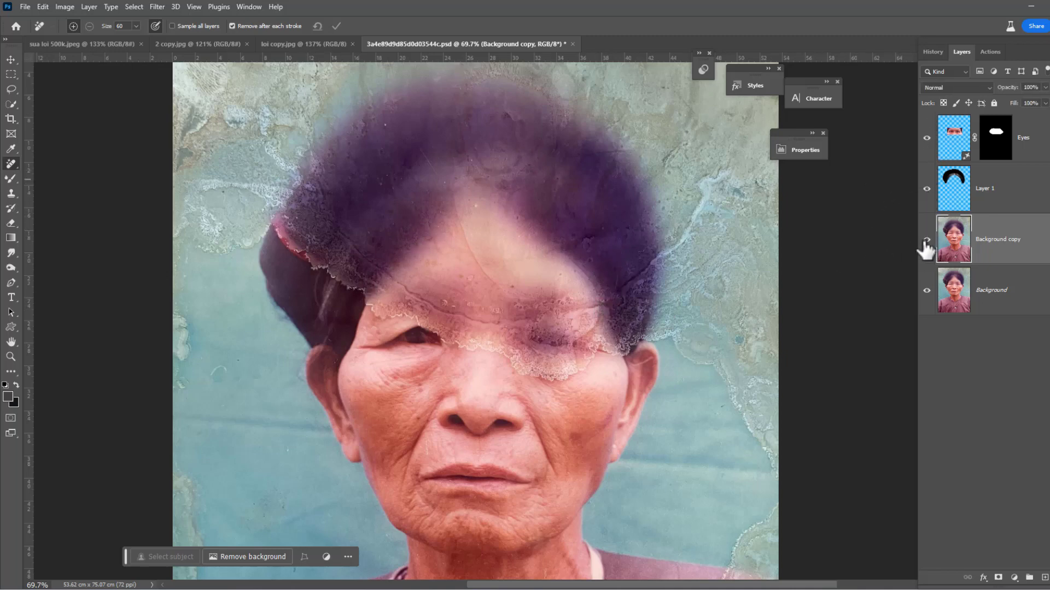
scroll(711, 280, "down", 1)
scroll(711, 280, "down", 1)
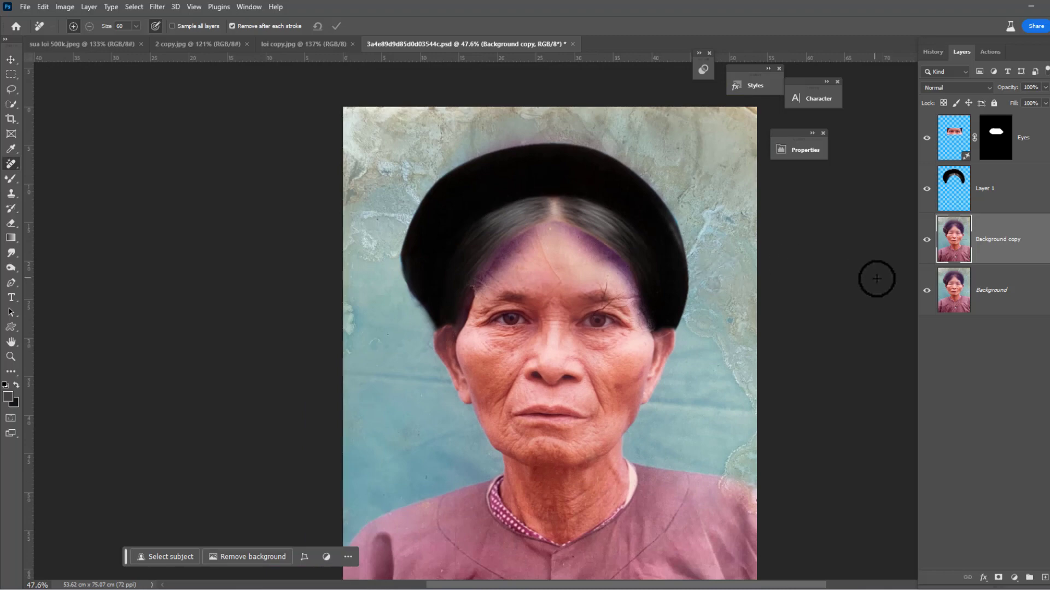
mouse_move(926, 138)
left_mouse_down()
mouse_move(924, 247)
mouse_move(926, 138)
left_mouse_up()
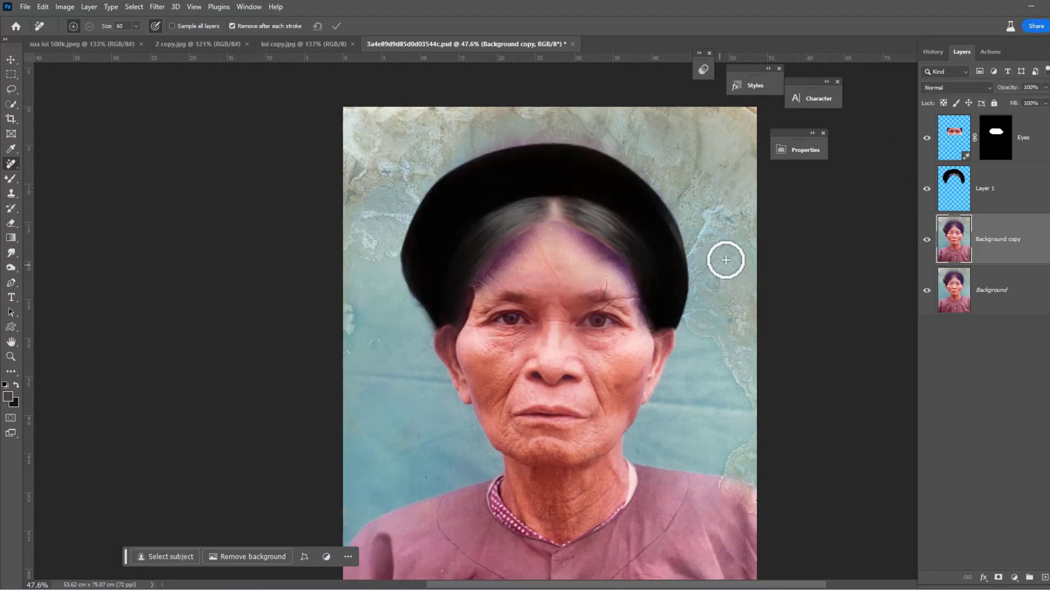
scroll(732, 228, "down", 1)
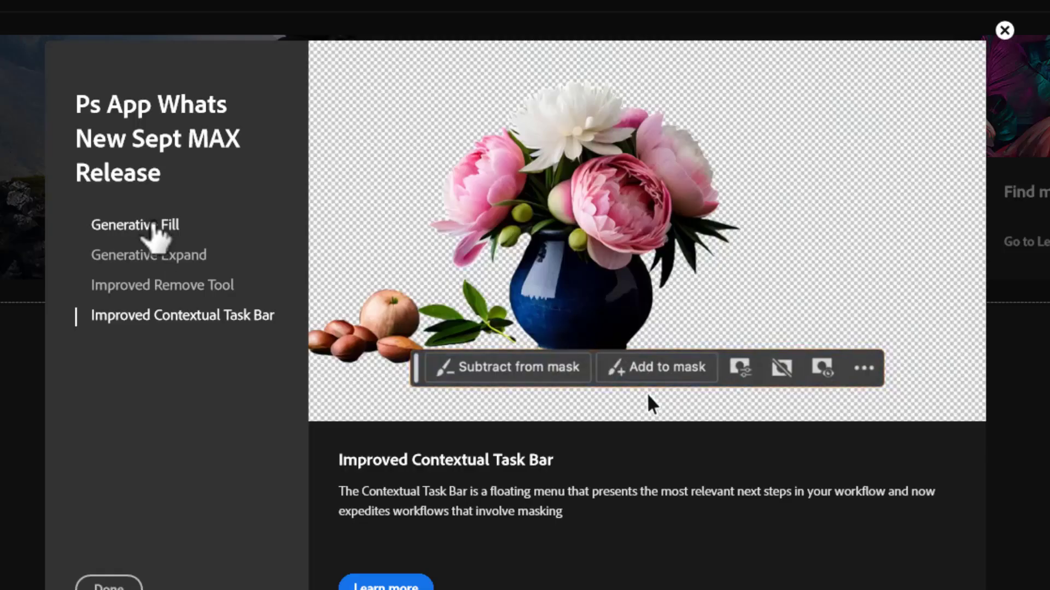
Step: View the Generative Expand, Improved Remove Tool and Improved Contextual Task Bar demos, then close the overview
left_click(158, 255)
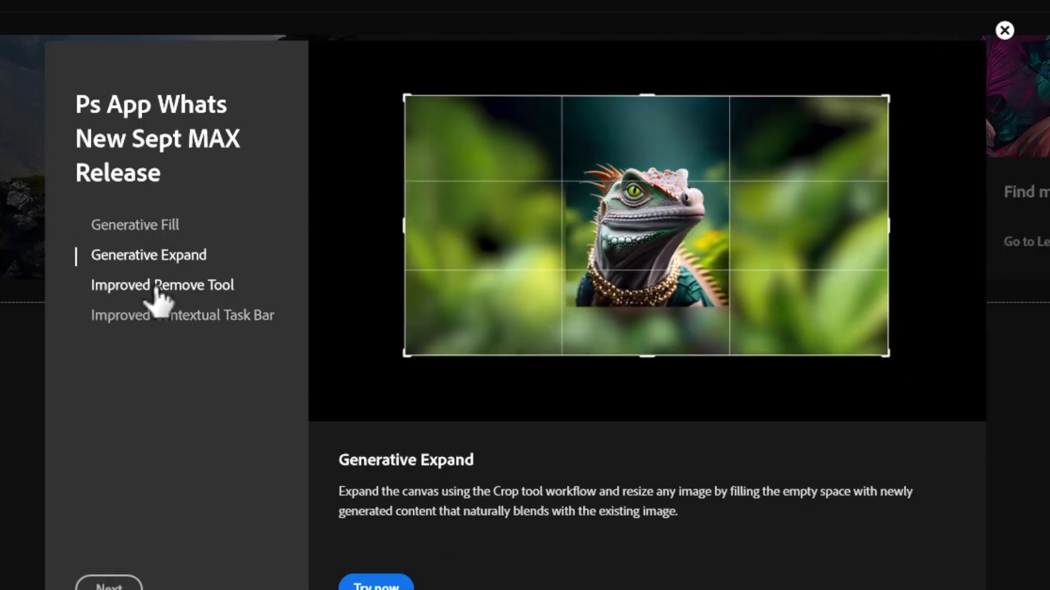
left_click(157, 289)
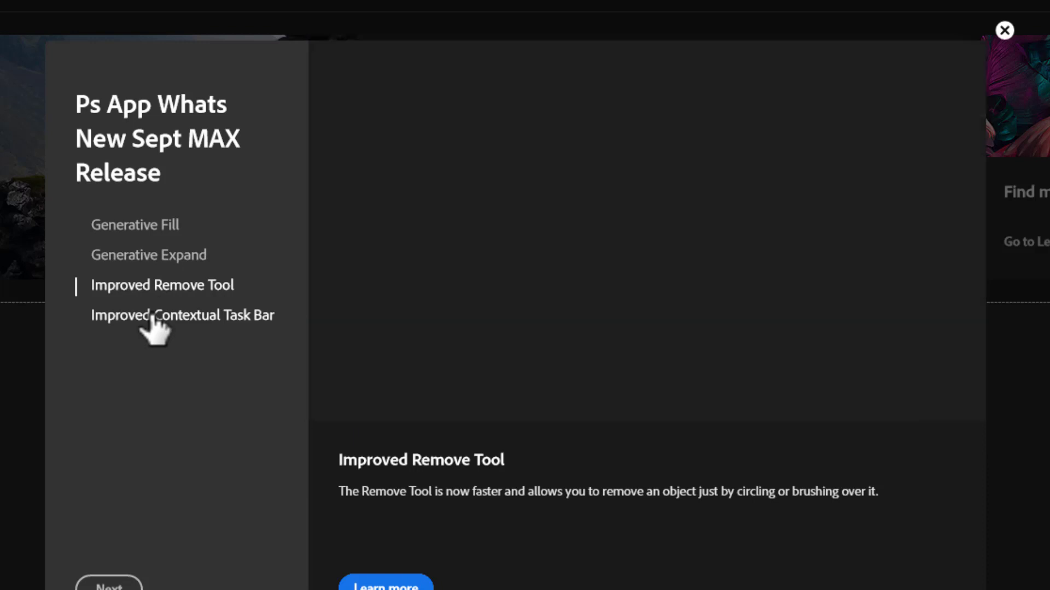
left_click(154, 317)
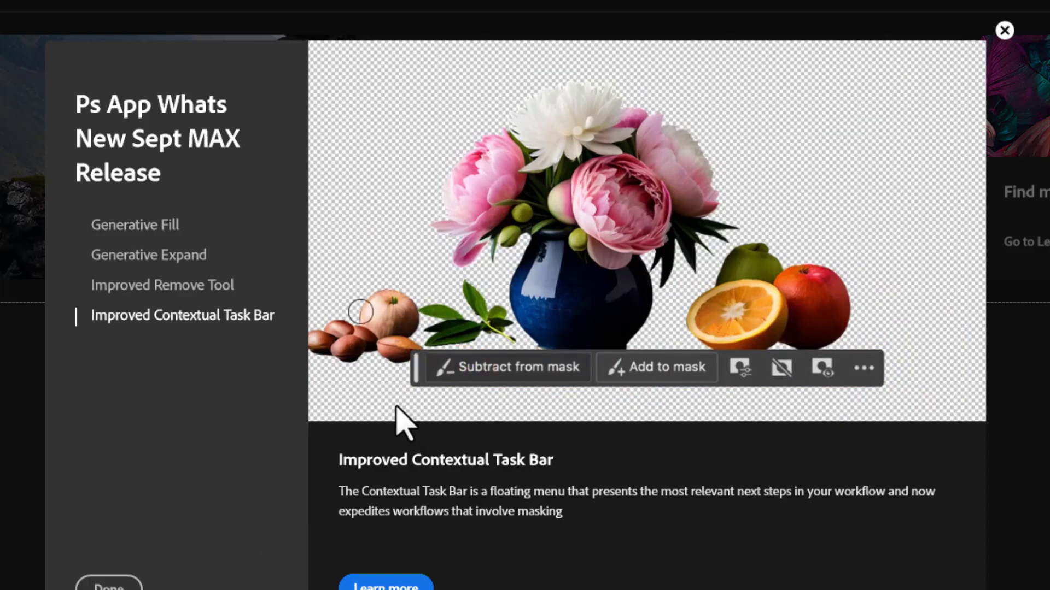
left_click(115, 585)
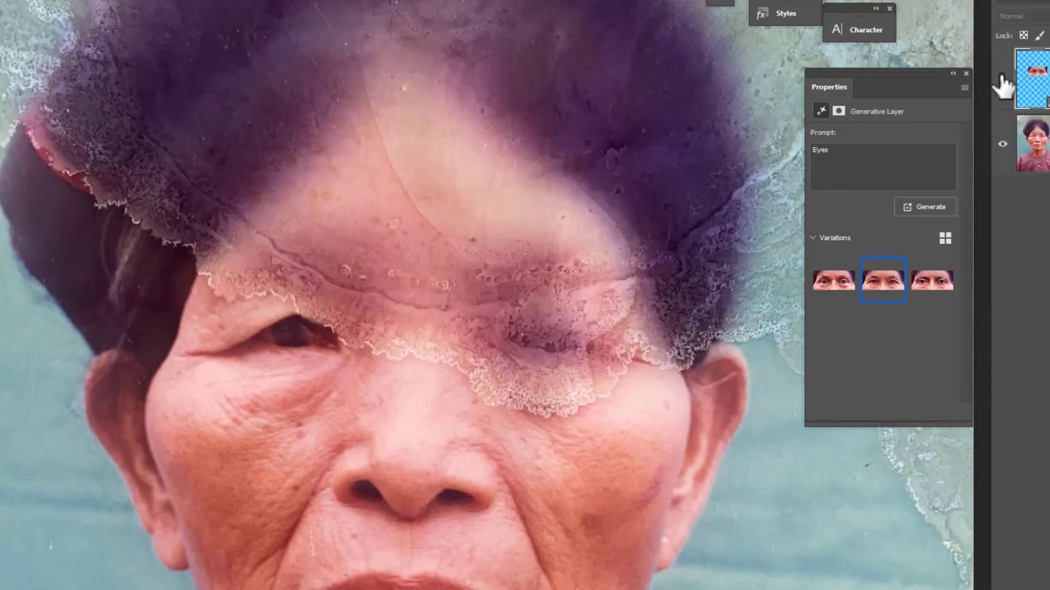
Step: Show the Eyes generative layer and compare variations, settling on the middle one
left_click(1002, 81)
left_click(831, 284)
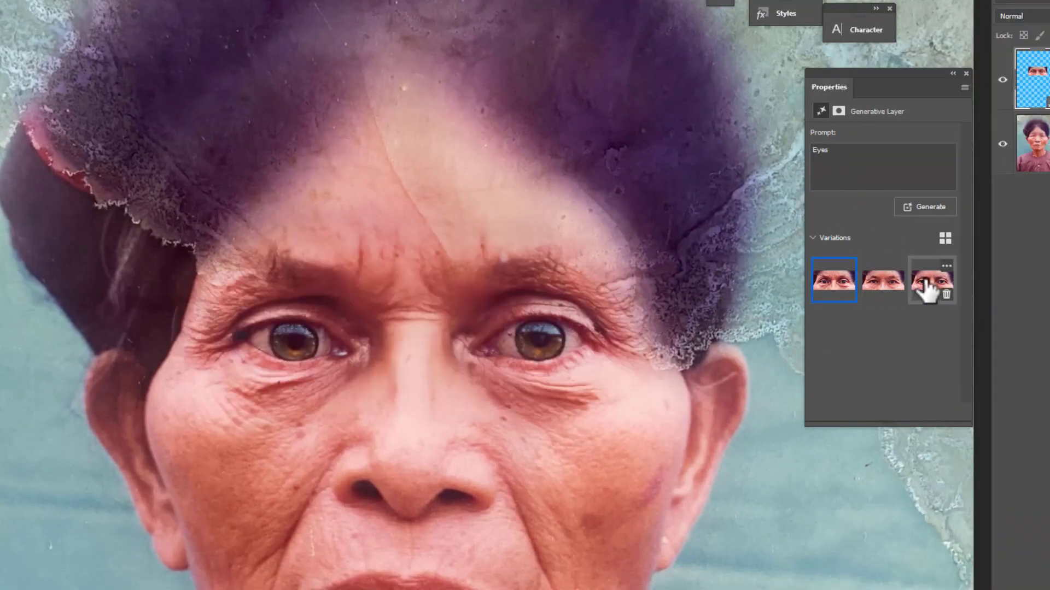
left_click(930, 282)
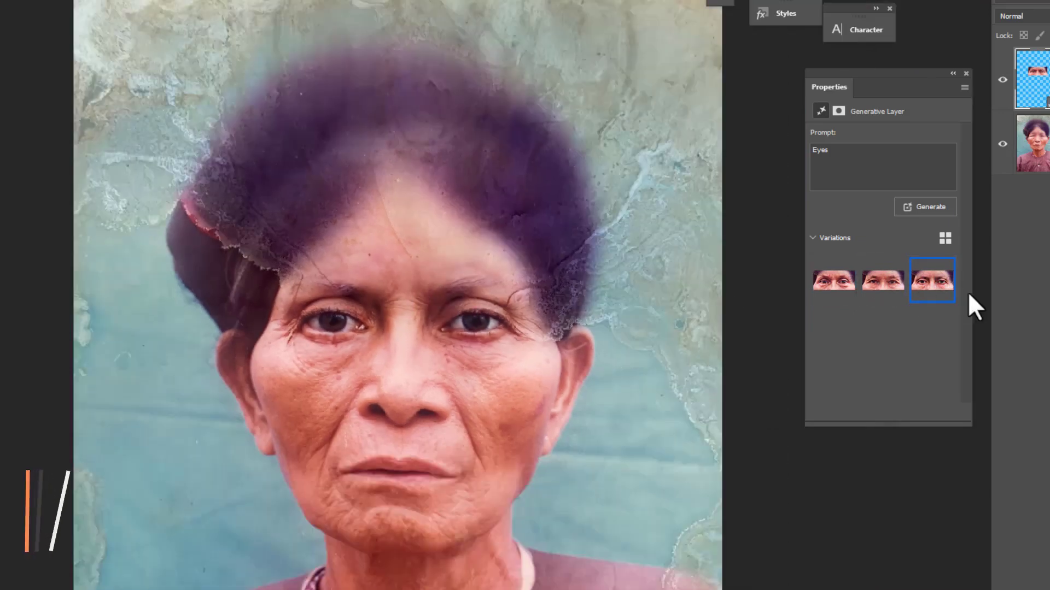
left_click(888, 283)
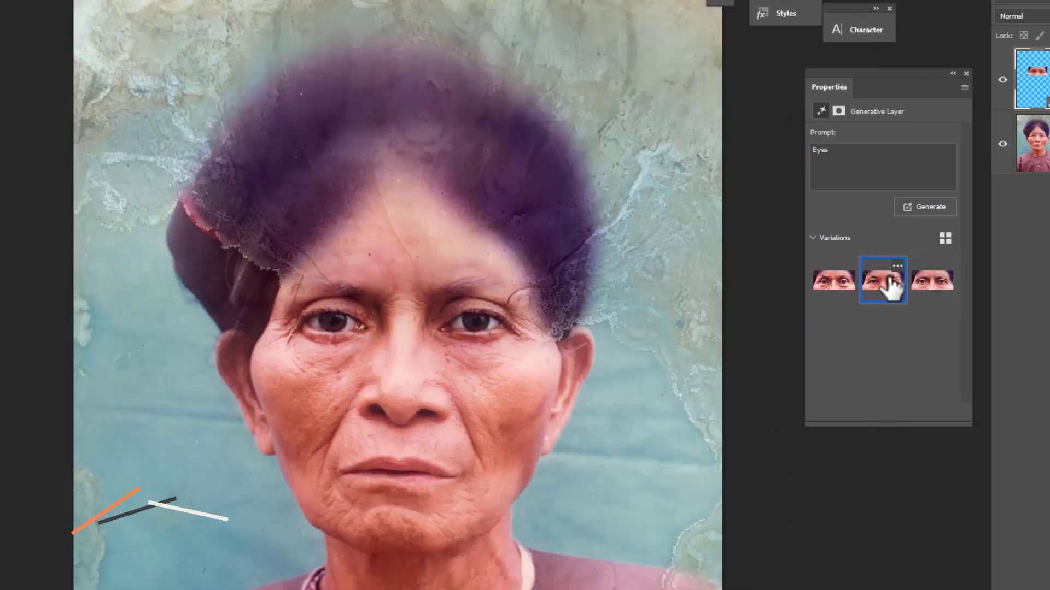
left_click(932, 284)
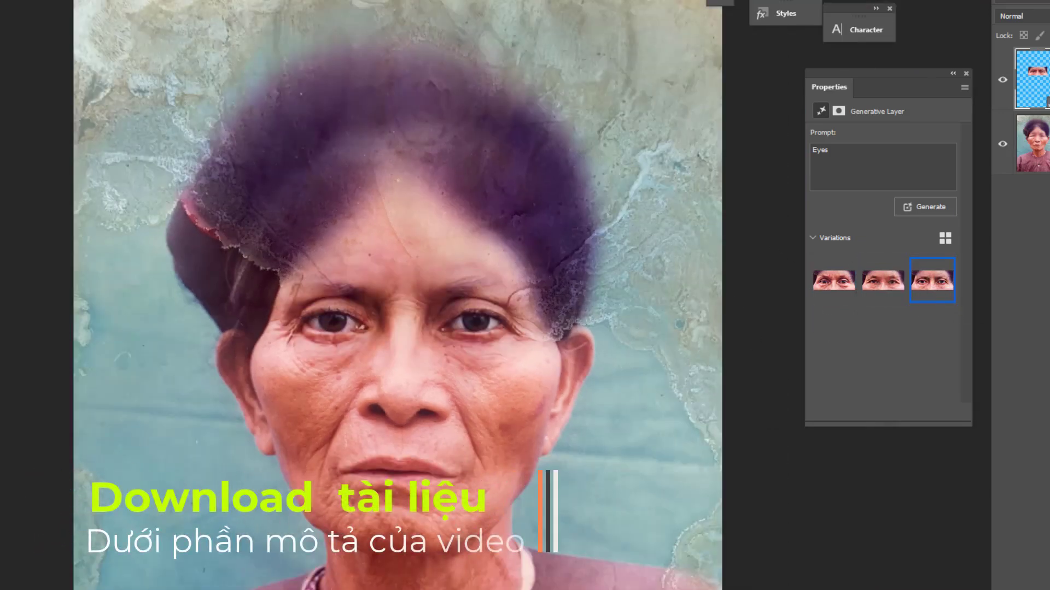
left_click(882, 281)
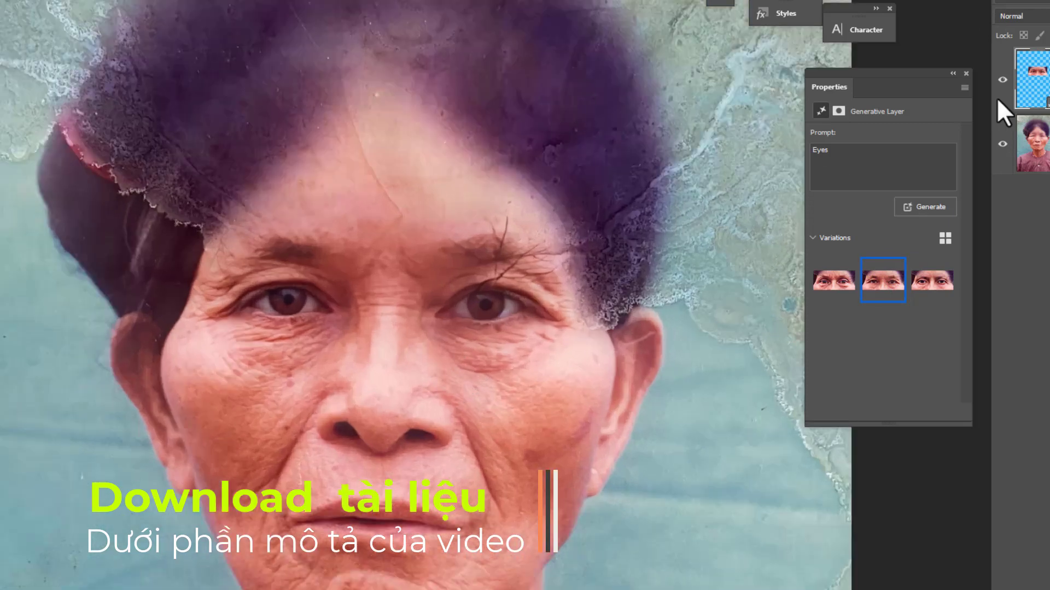
Step: Compare the Eyes layer with the damage, leave it hidden, and select the original photo layer
left_click(1002, 80)
left_click(1003, 80)
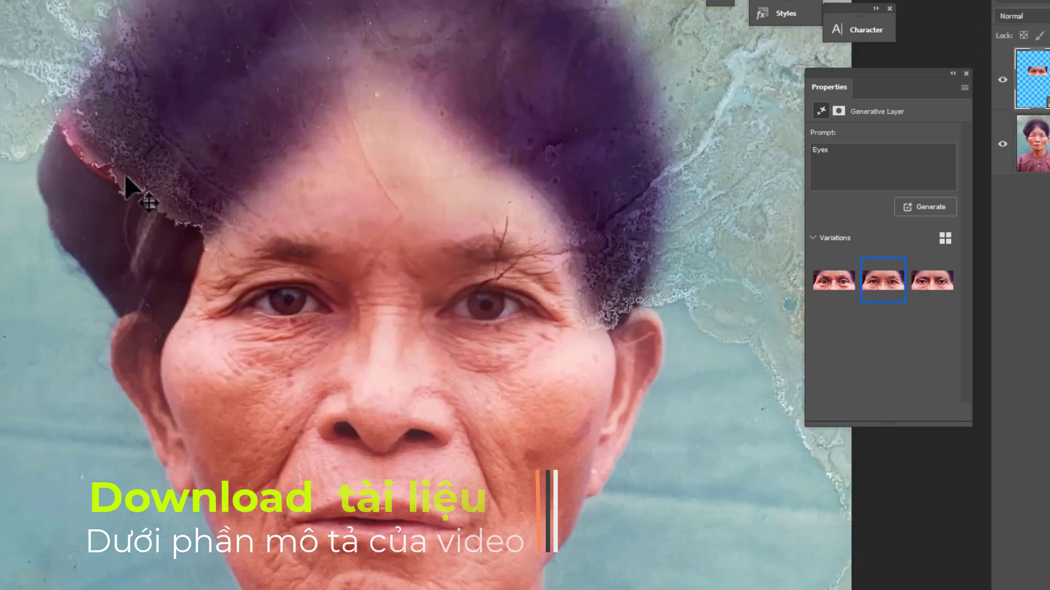
left_click(1003, 80)
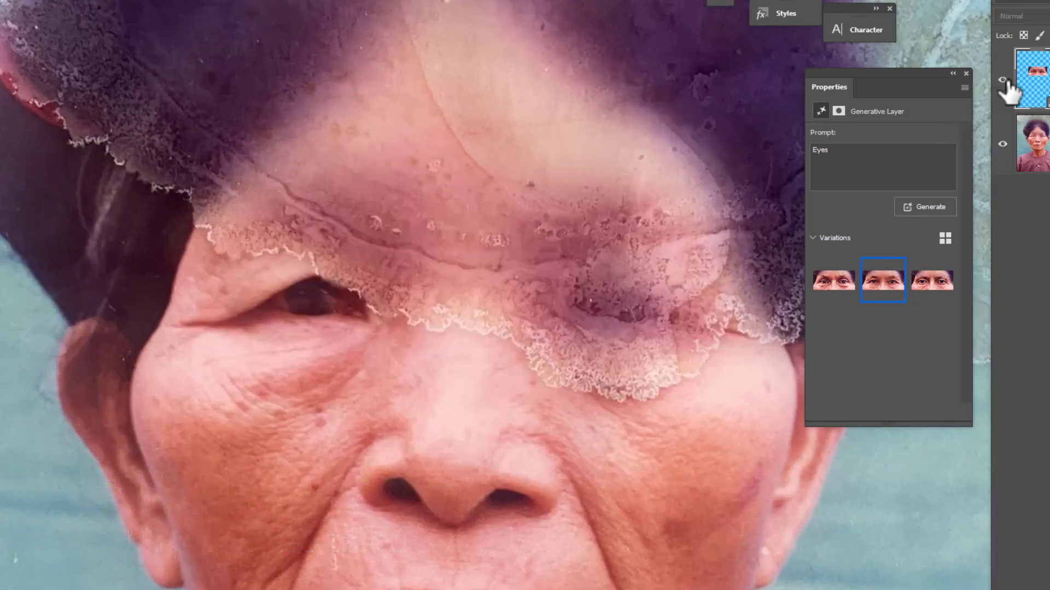
left_click(1003, 80)
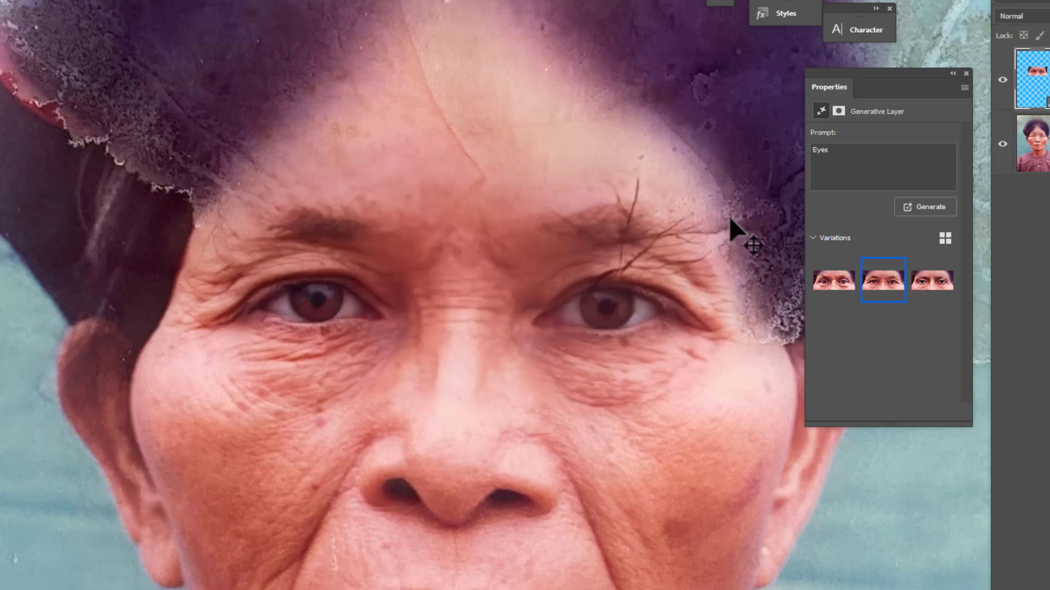
left_click(1002, 81)
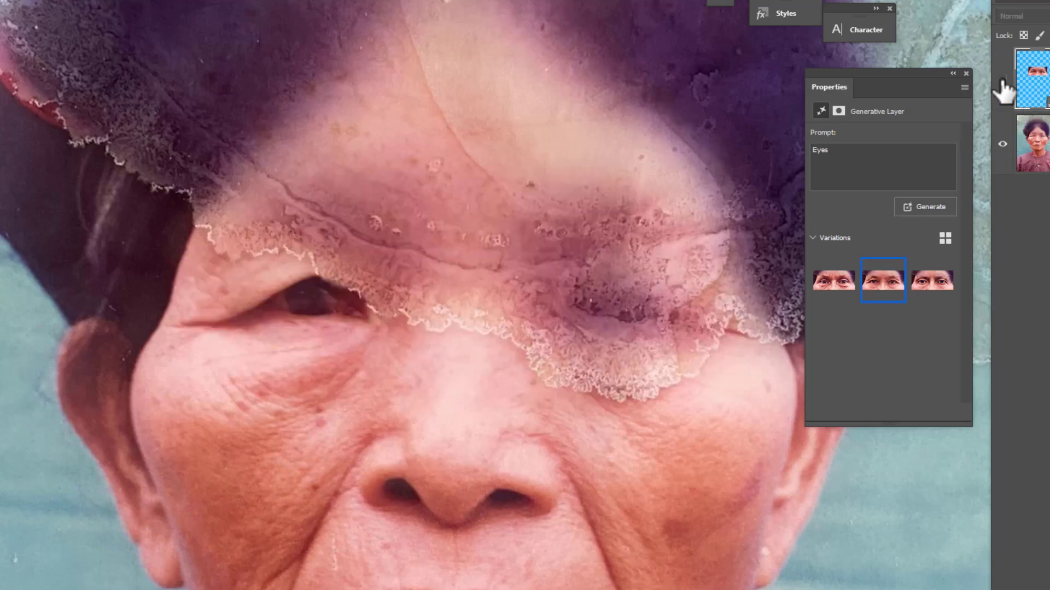
left_click(1002, 79)
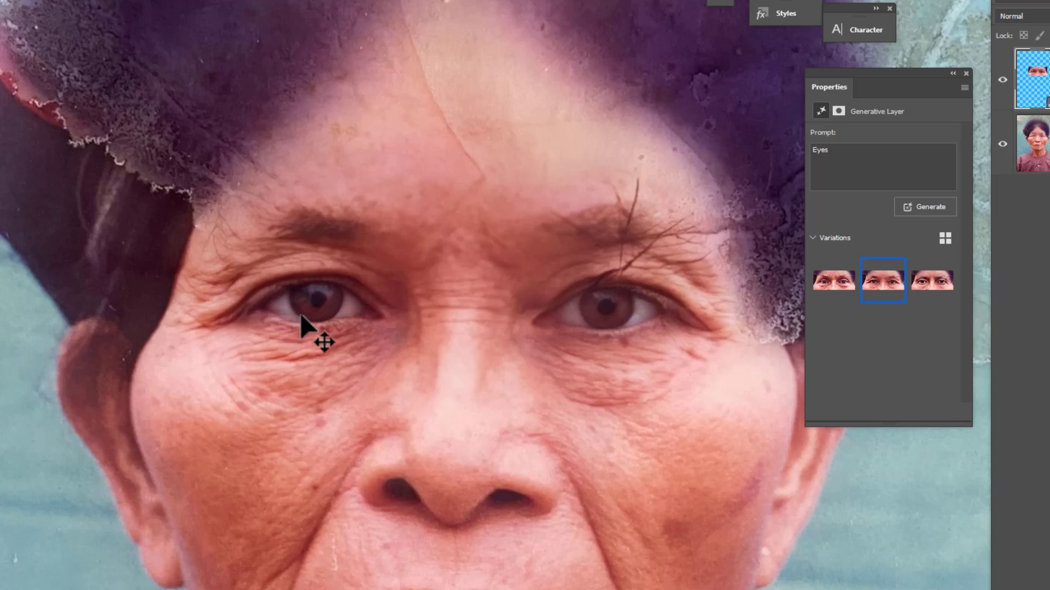
left_click(1003, 81)
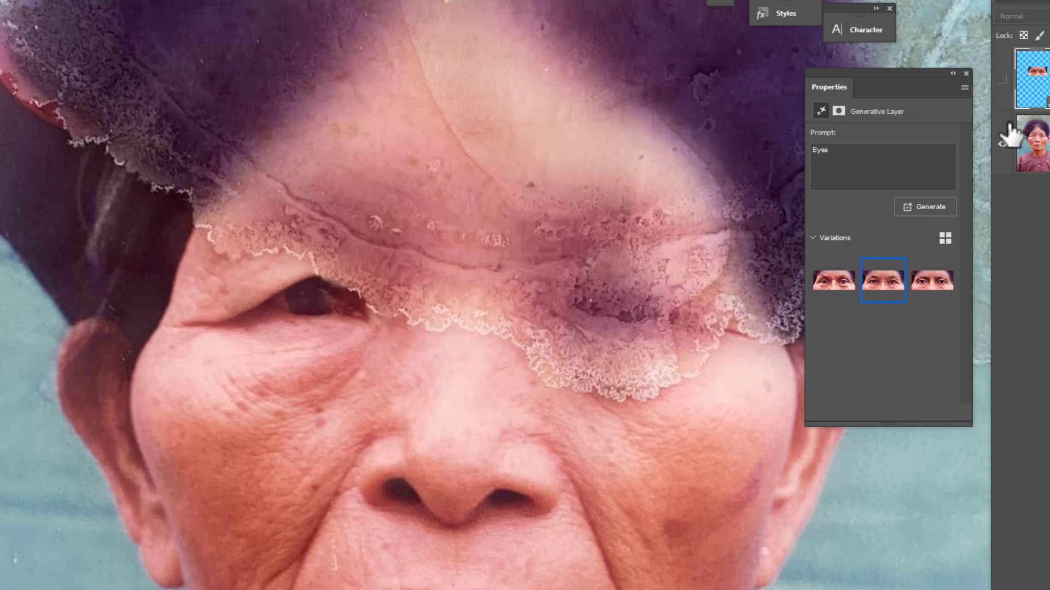
left_click(1032, 145)
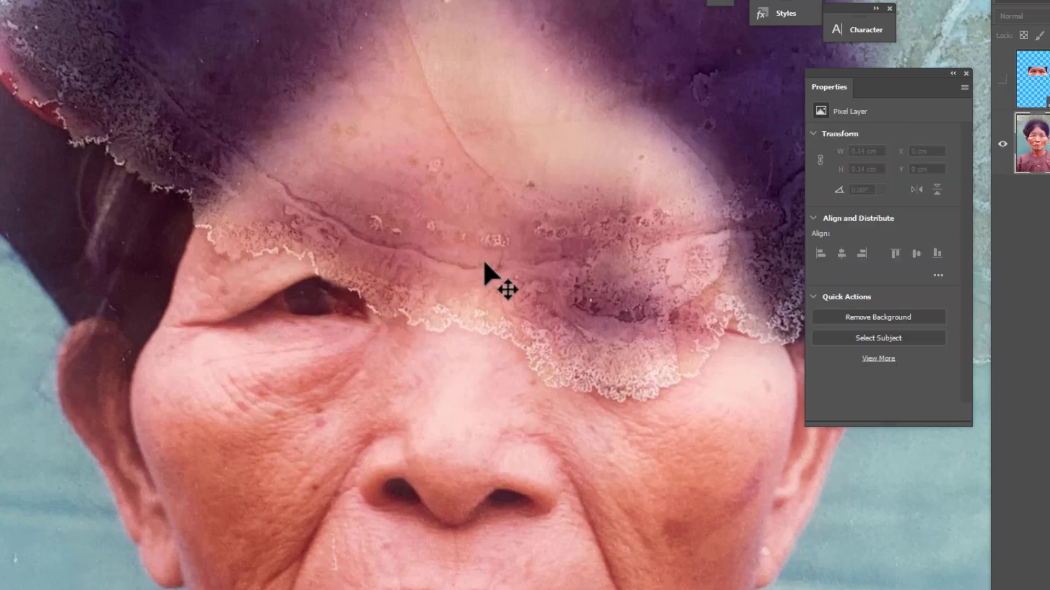
Step: Flick the generated Eyes layer on and off against the damaged original, leaving it visible
left_click(1002, 80)
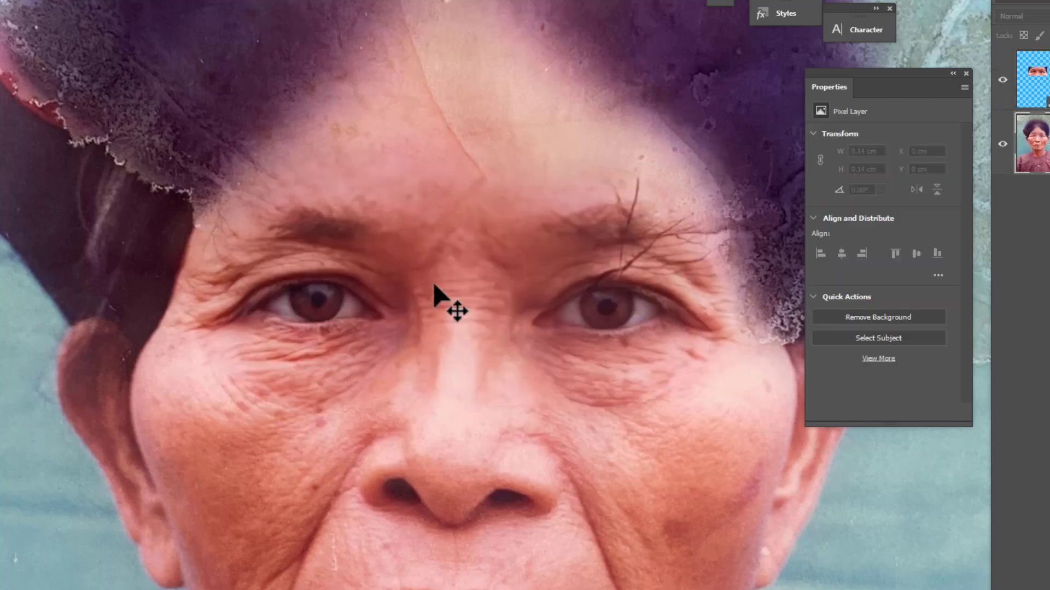
scroll(497, 261, "down", 2)
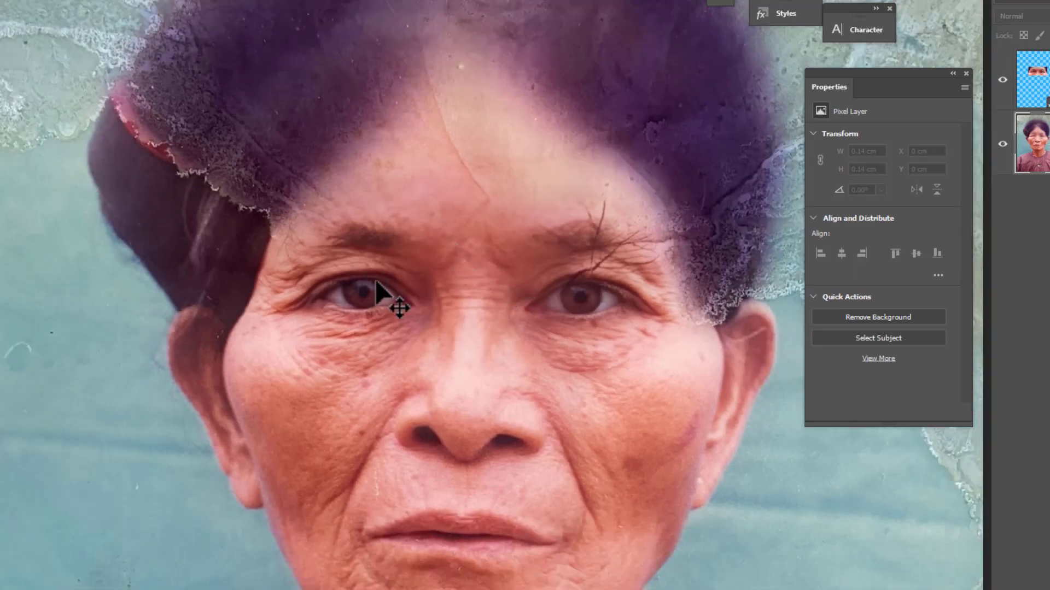
scroll(377, 284, "down", 1)
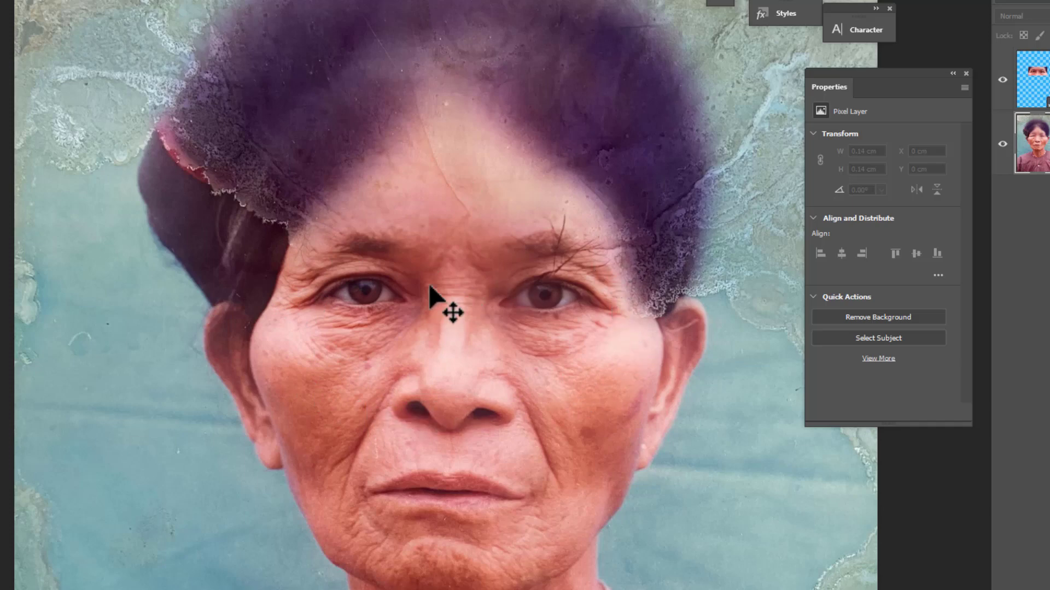
left_click(1002, 80)
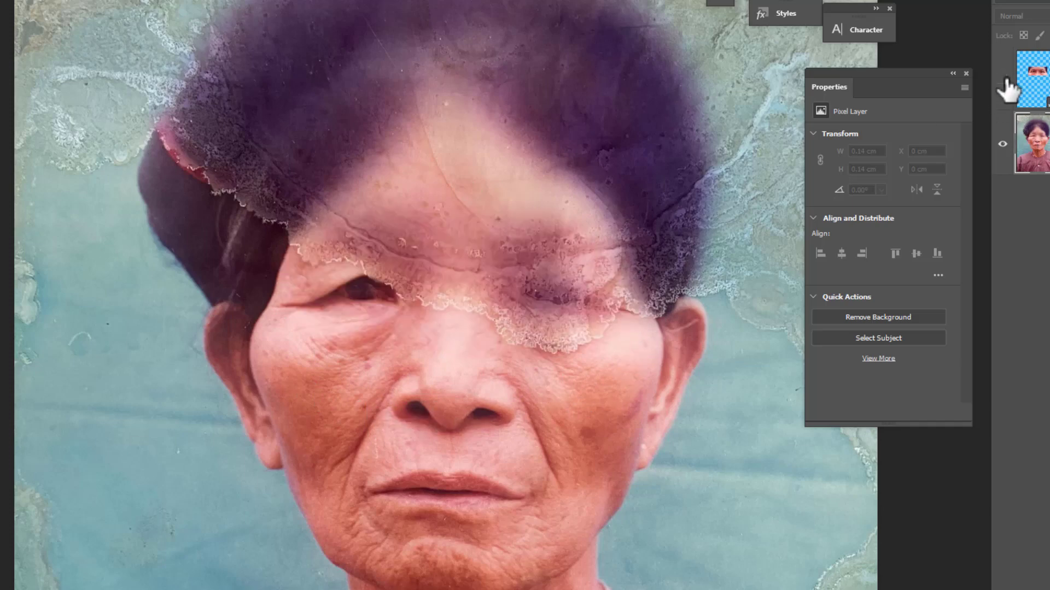
left_click(1003, 80)
left_click(1003, 80)
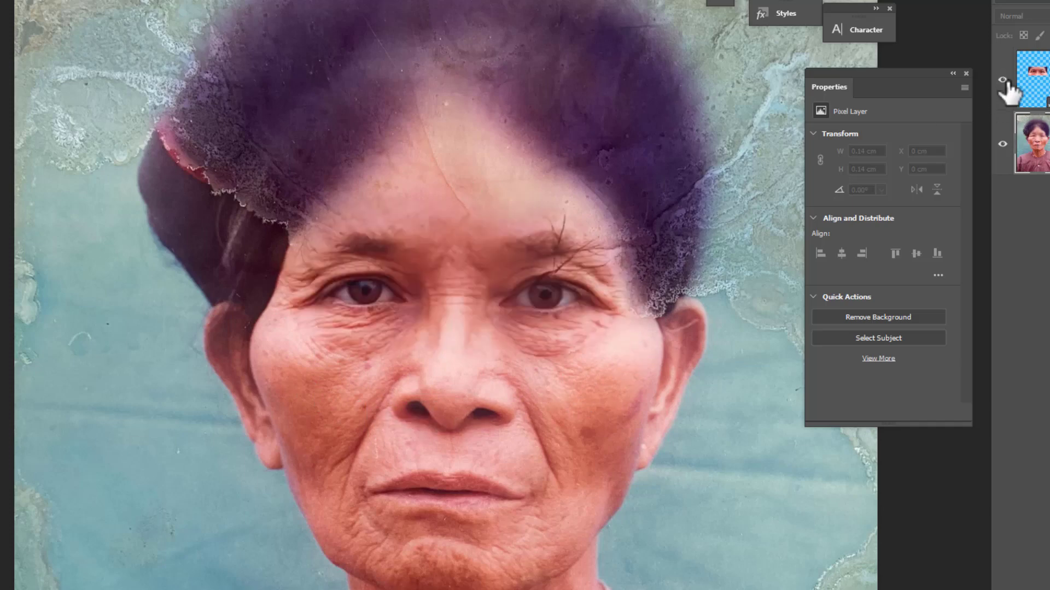
left_click(1002, 80)
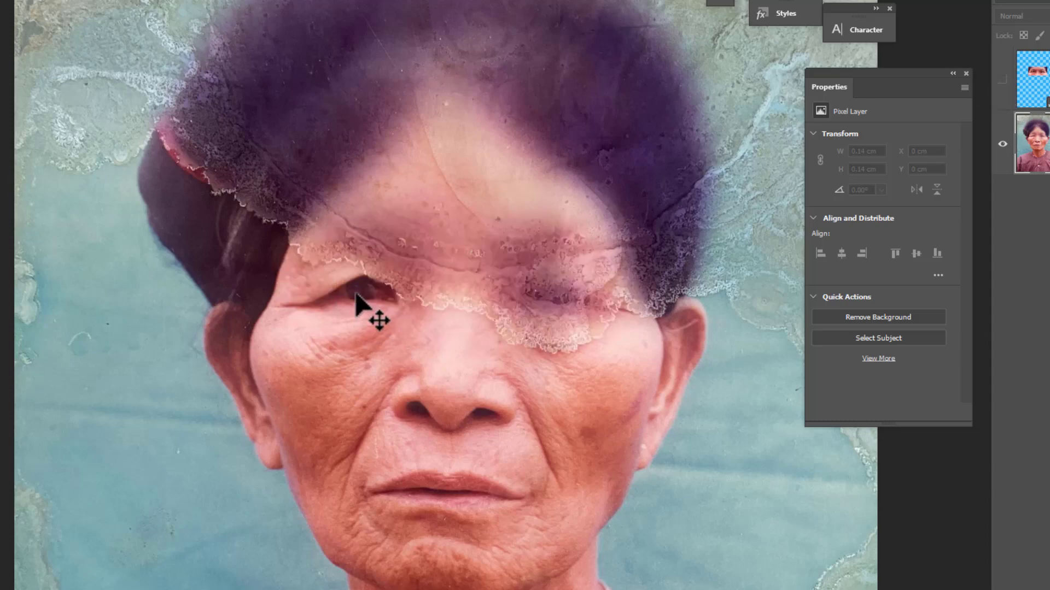
left_click(1003, 80)
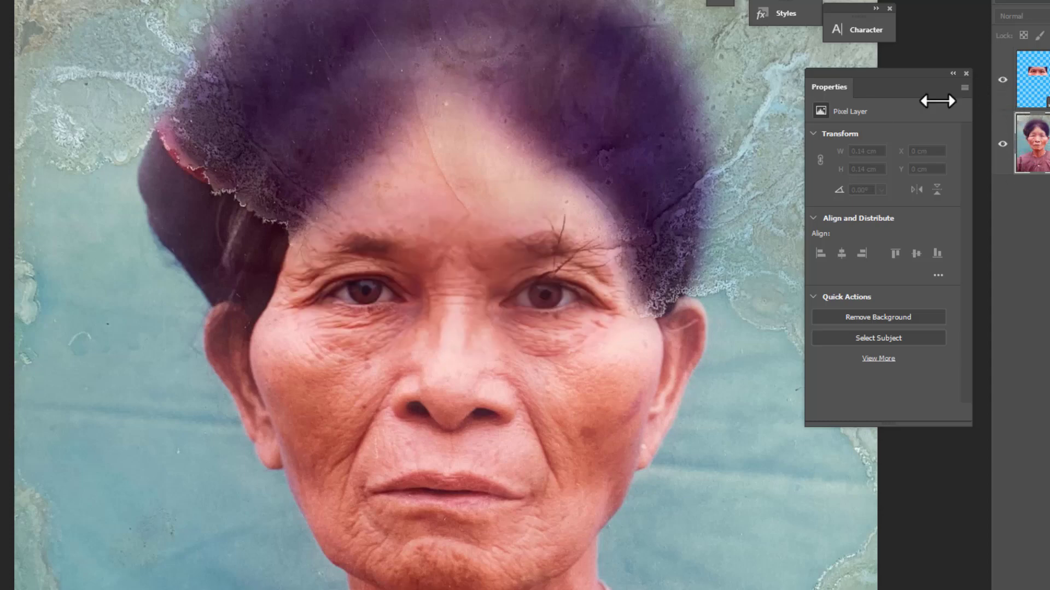
scroll(647, 160, "down", 3)
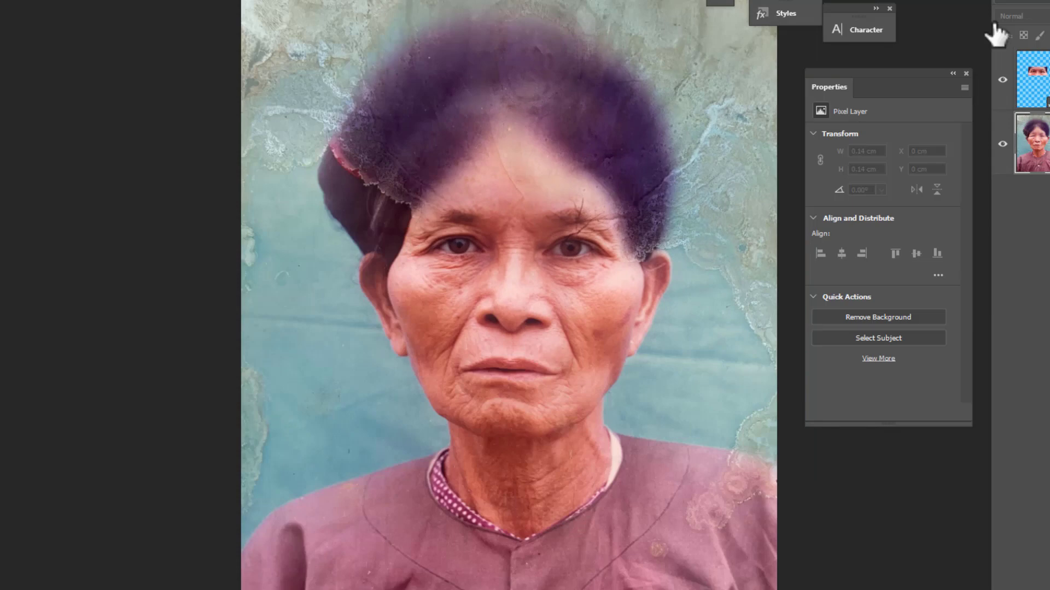
scroll(399, 165, "up", 2)
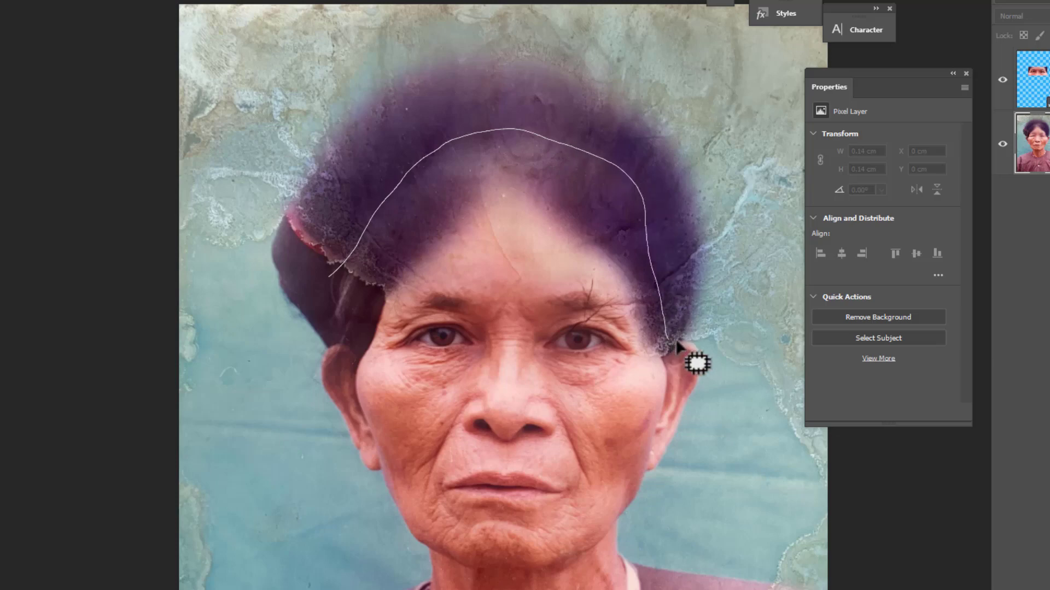
Step: Lasso the damaged hair above the forehead, deselect it, then run Select Subject on the woman
left_click_drag(676, 345, 687, 177)
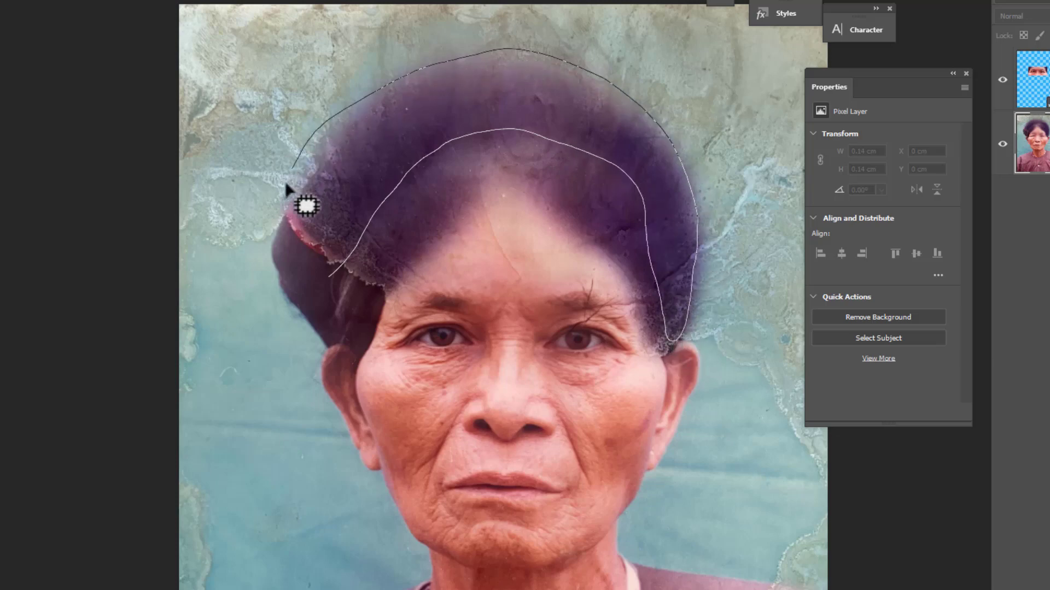
left_click_drag(274, 284, 333, 279)
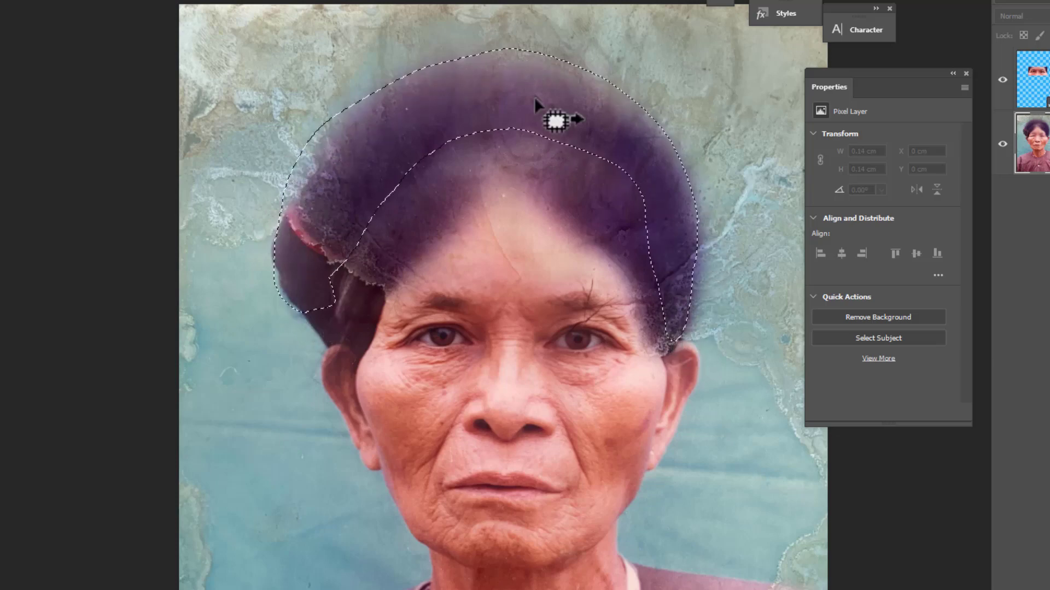
key("ctrl+d")
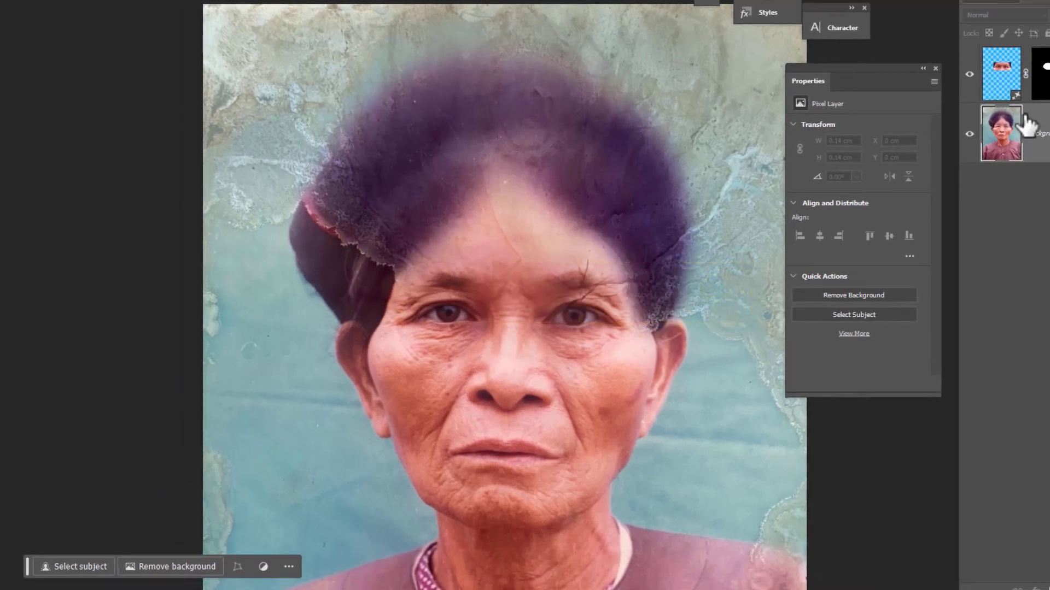
left_click(76, 565)
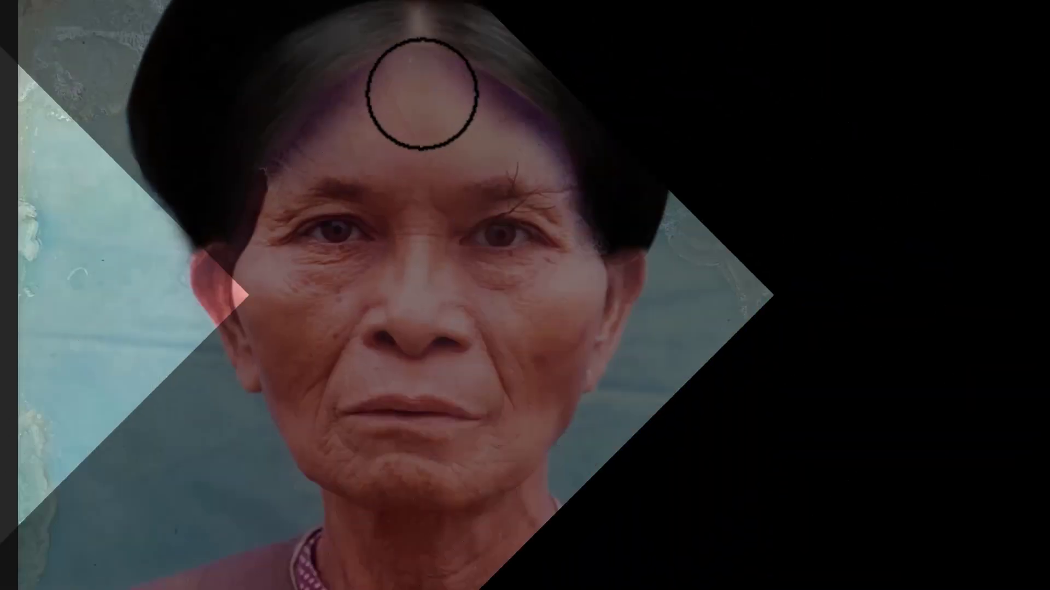
Step: Compare the Eyes and headwrap layers before-and-after, then select the Background layer zoomed in
key("ctrl+0")
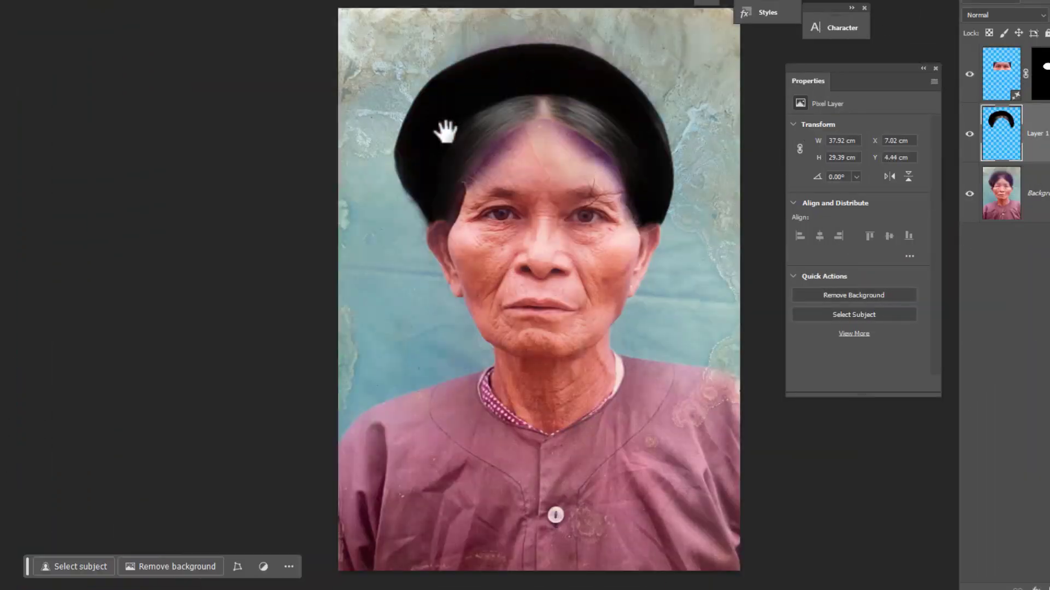
left_click(970, 77)
left_click(970, 77)
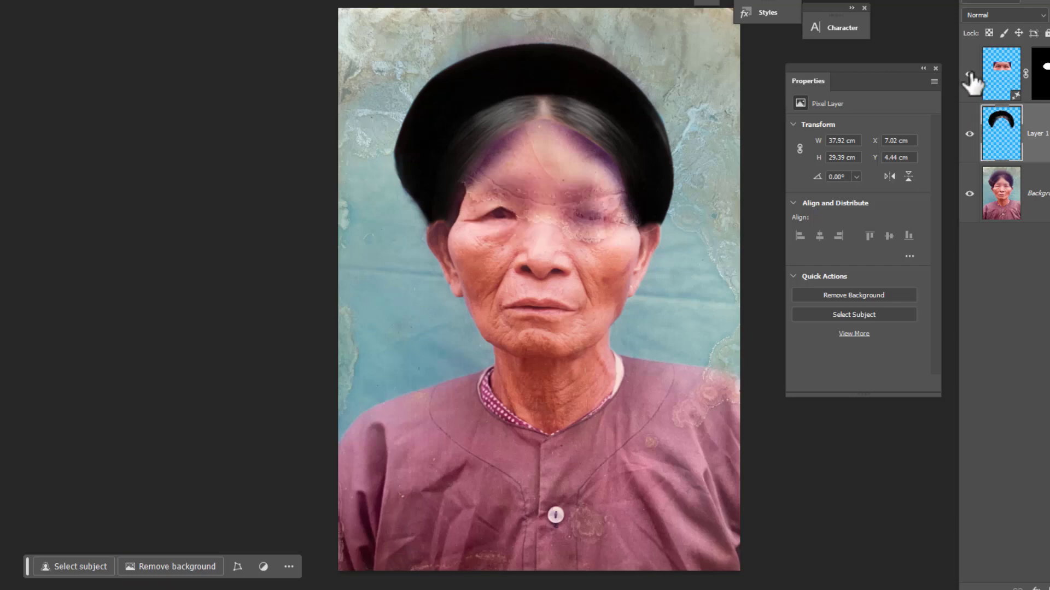
left_click(969, 134)
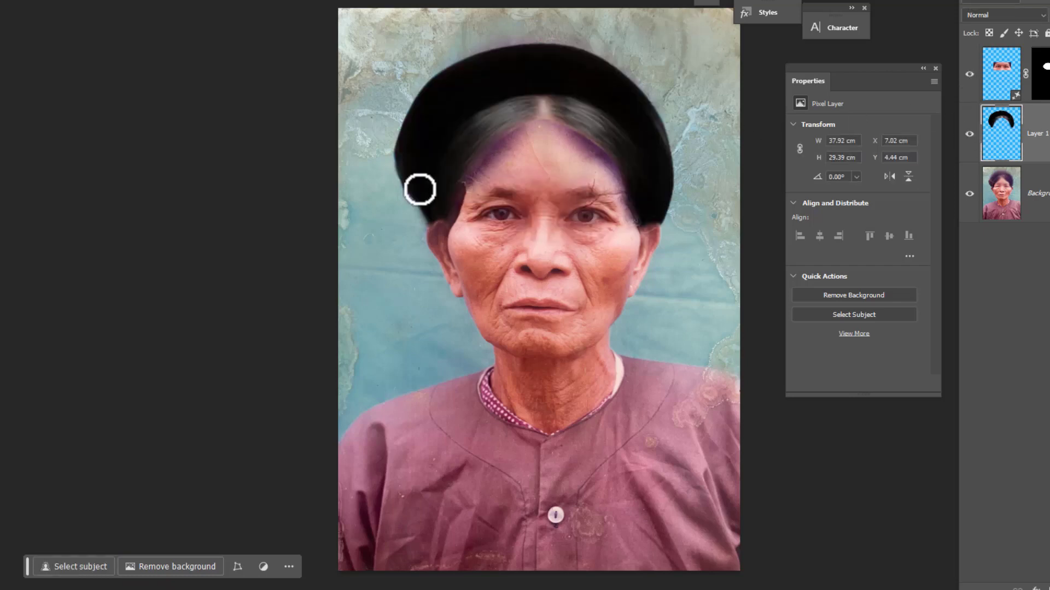
key("ctrl+minus")
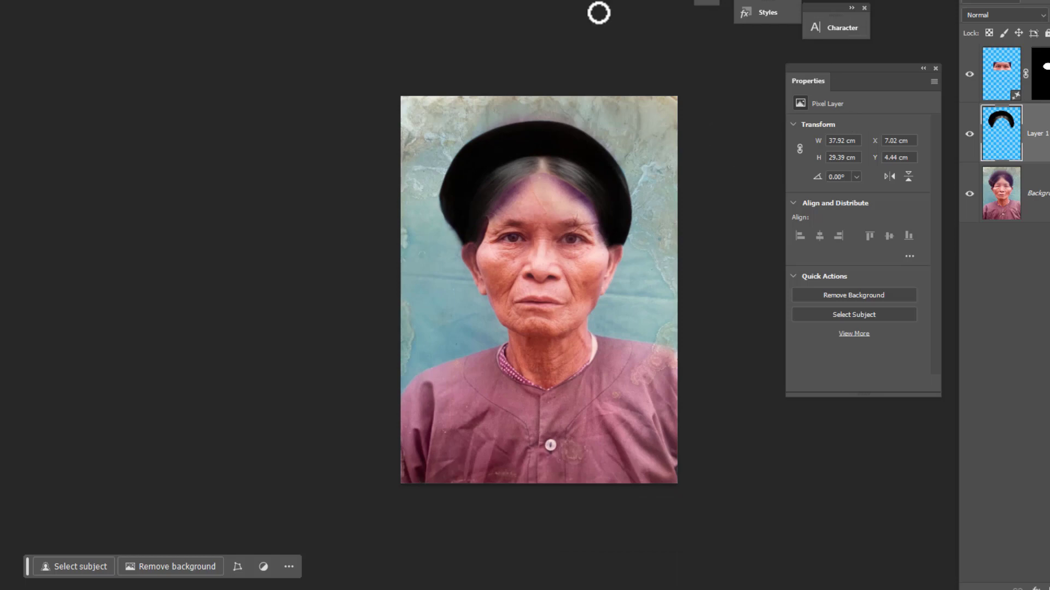
key("ctrl+0")
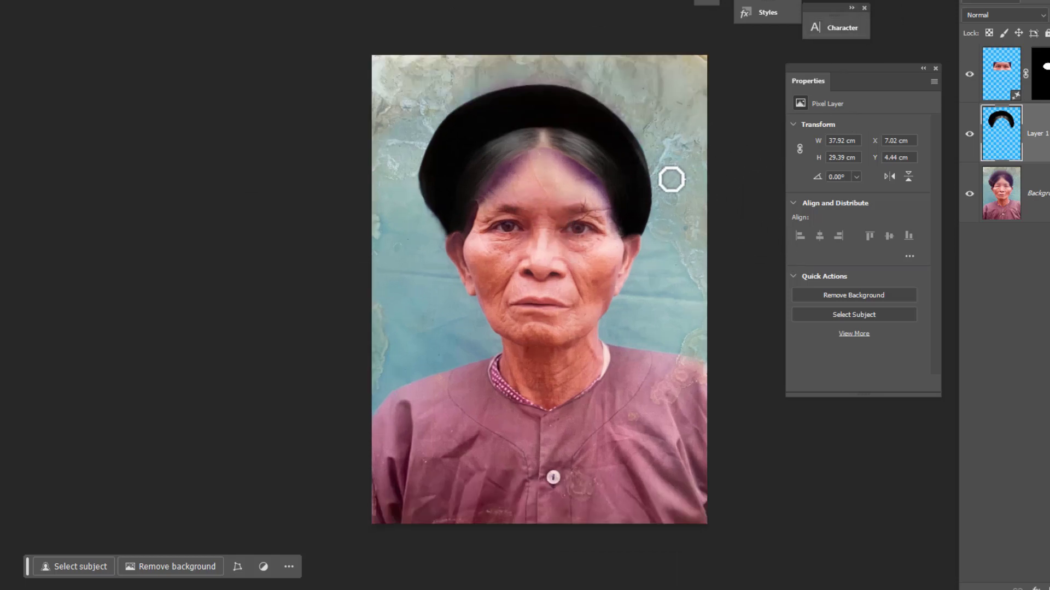
left_click(1041, 208)
key("ctrl+plus")
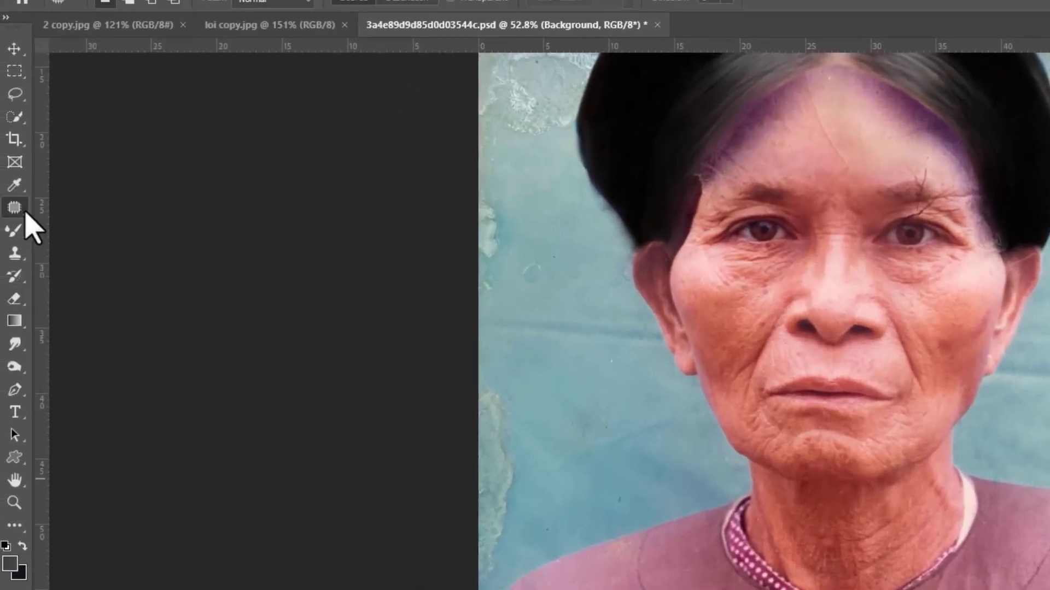
Step: Switch to the Remove Tool and erase the stain beside the shirt button
right_click(16, 210)
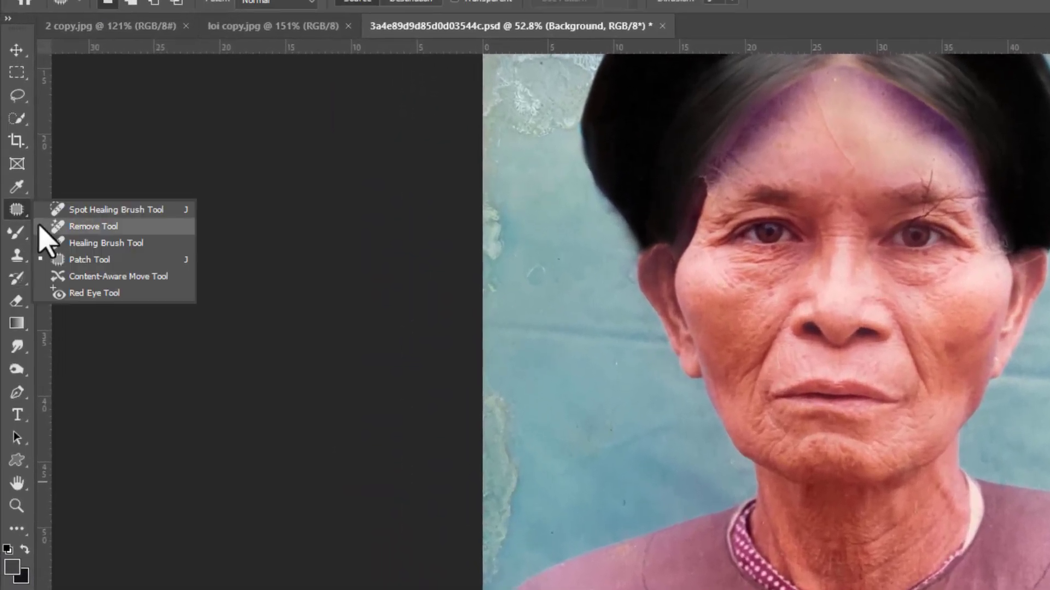
left_click(91, 234)
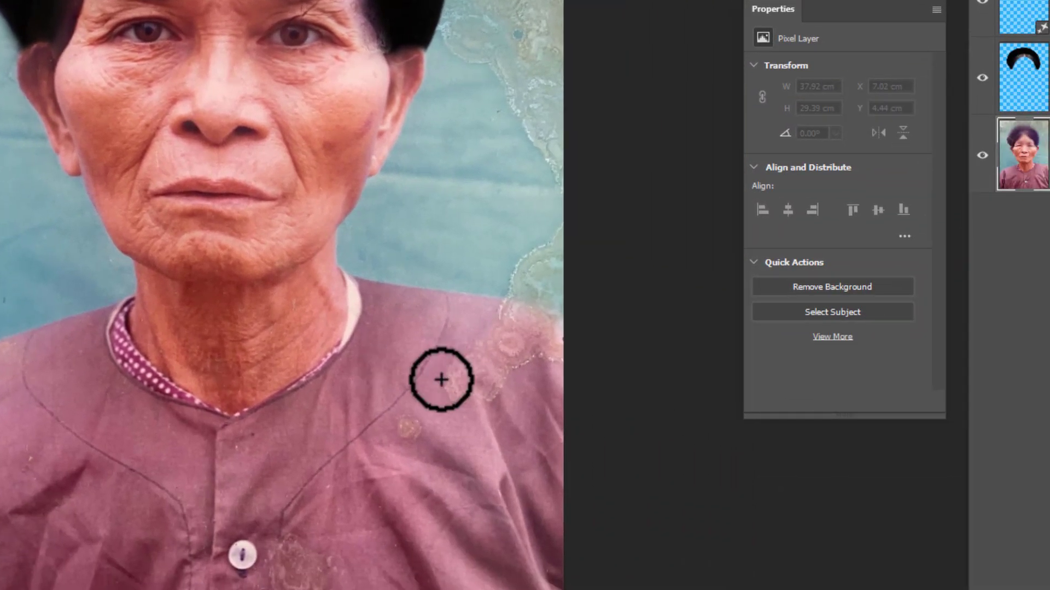
mouse_move(384, 429)
left_mouse_down()
mouse_move(398, 380)
mouse_move(436, 347)
mouse_move(535, 304)
mouse_move(422, 347)
left_mouse_up()
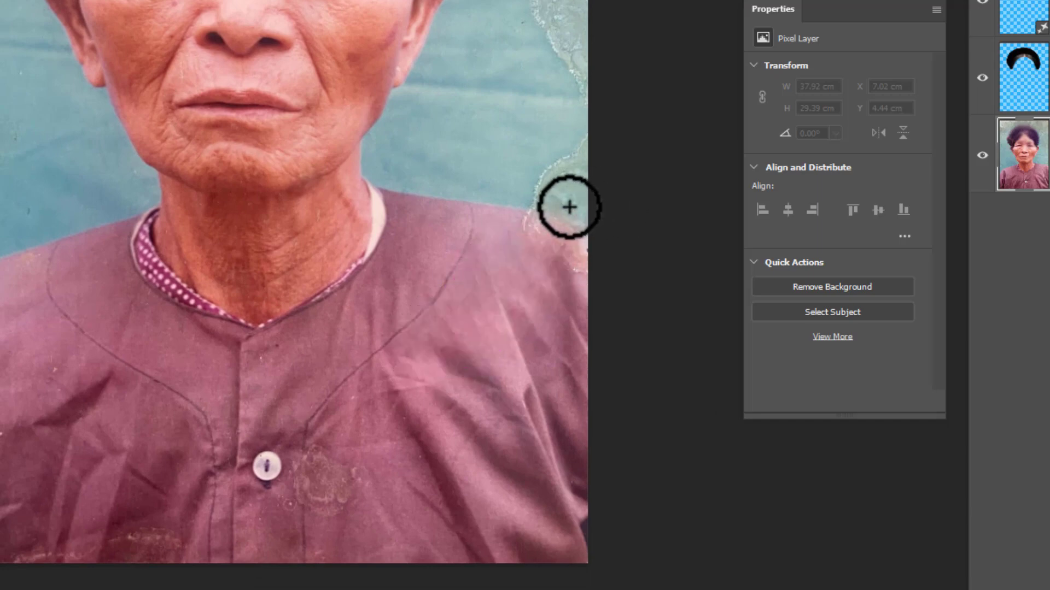
left_click_drag(588, 188, 476, 219)
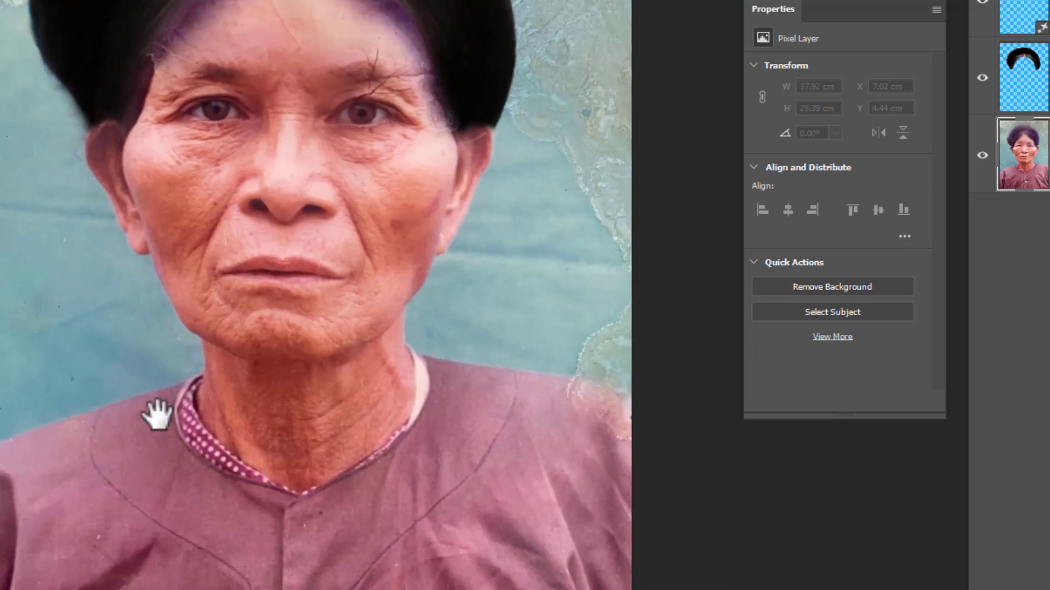
left_click_drag(153, 415, 152, 180)
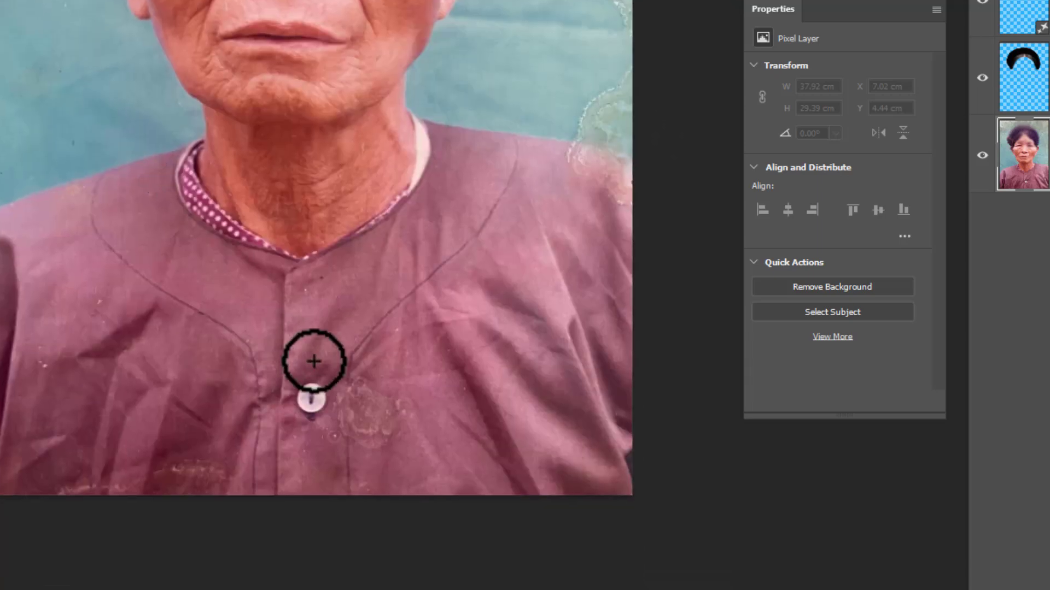
mouse_move(344, 440)
left_mouse_down()
mouse_move(359, 381)
mouse_move(371, 415)
left_mouse_up()
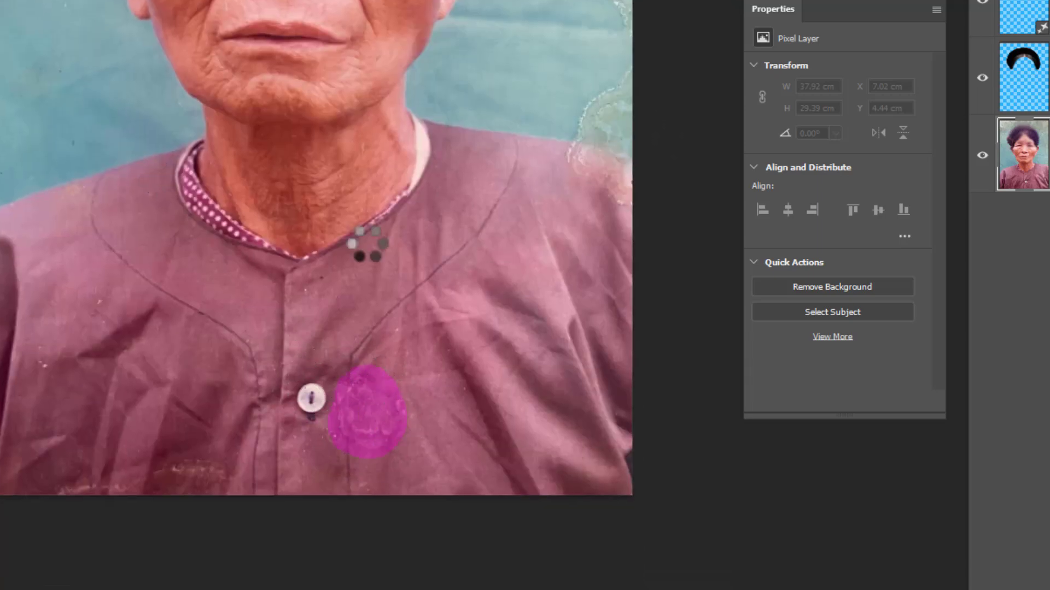
Step: Duplicate the portrait layer and erase the stain along the photo's left edge
scroll(315, 418, "up", 2)
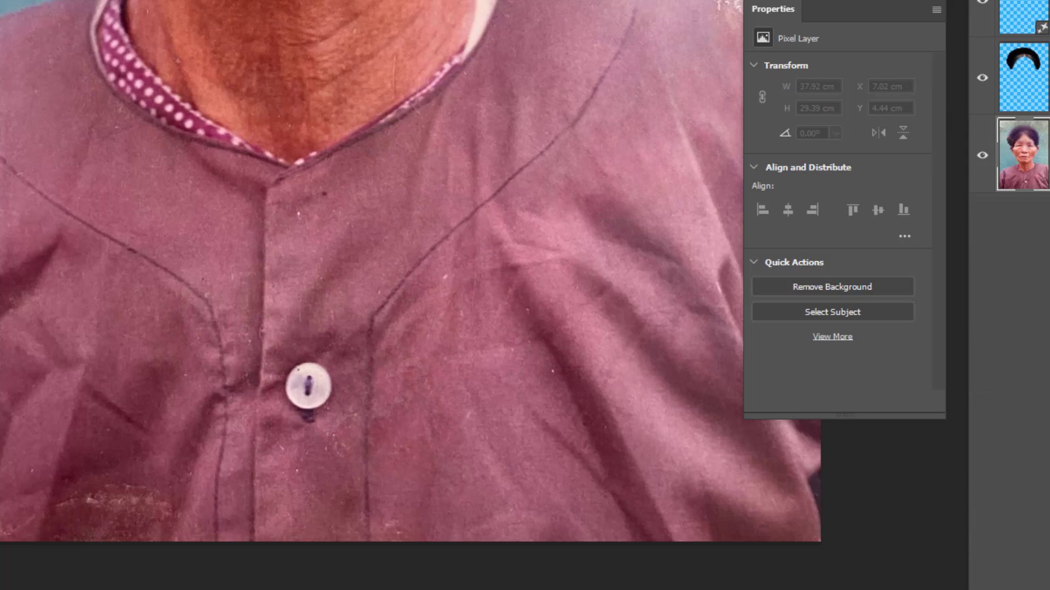
key("ctrl+j")
left_click_drag(40, 124, 7, 455)
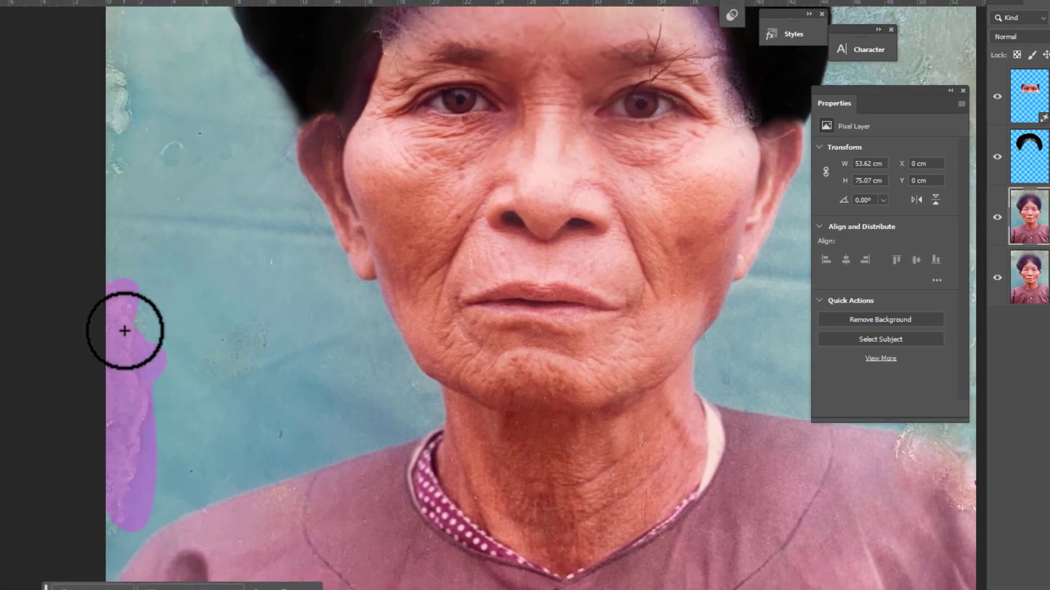
left_click_drag(87, 515, 173, 249)
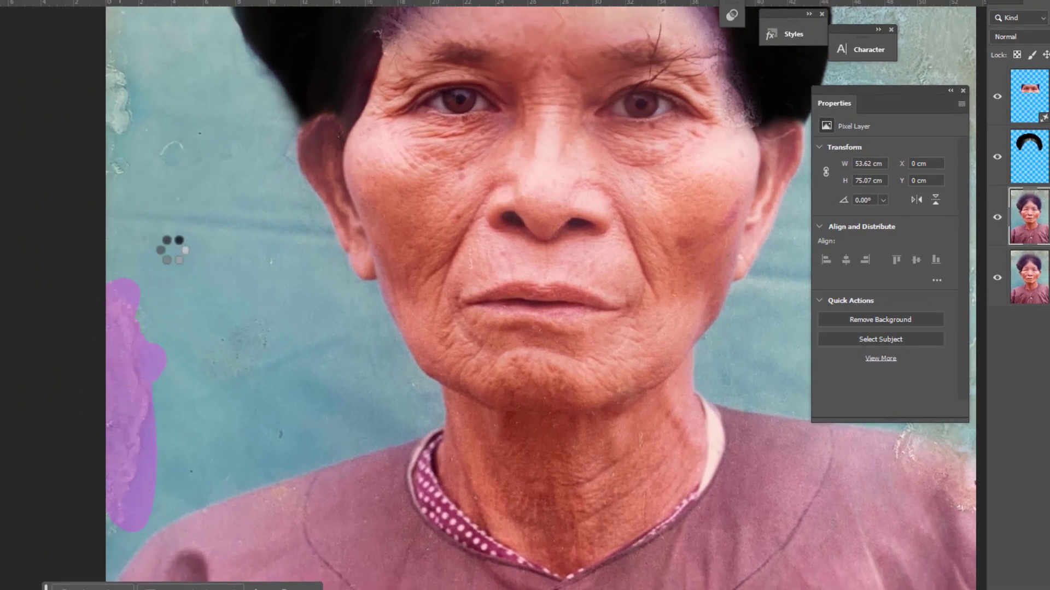
scroll(313, 285, "down", 2)
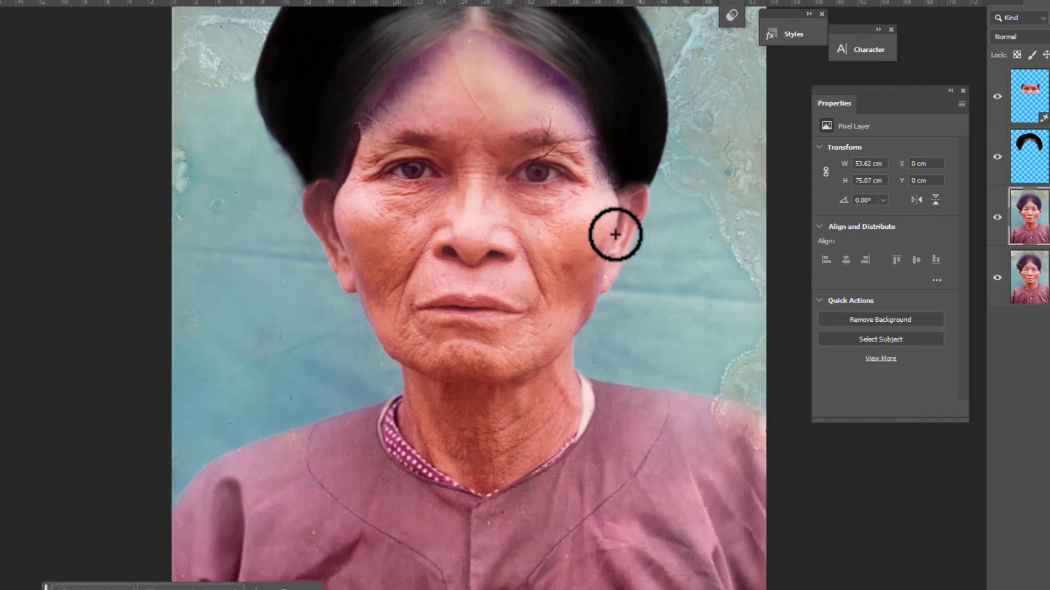
left_click_drag(665, 102, 563, 164)
scroll(632, 211, "down", 1)
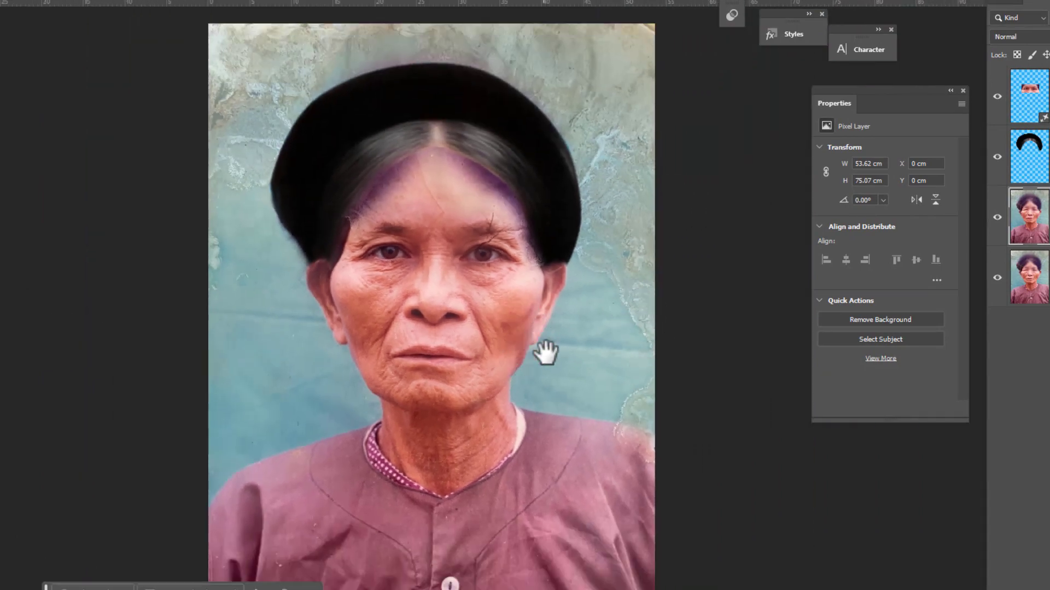
mouse_move(545, 353)
left_mouse_down()
mouse_move(585, 182)
mouse_move(574, 218)
left_mouse_up()
left_click_drag(569, 258, 552, 339)
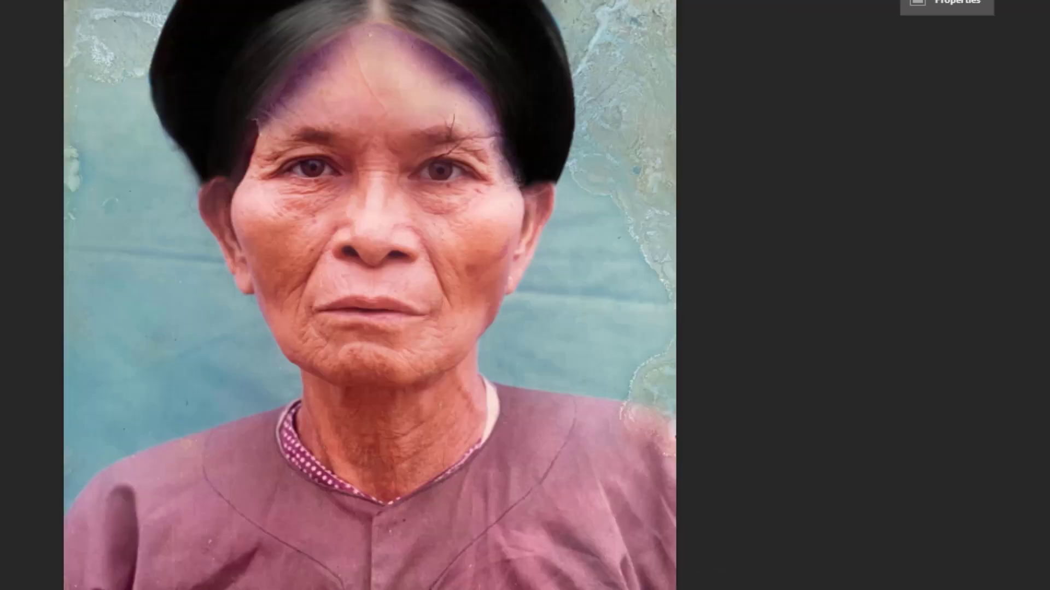
scroll(757, 24, "up", 2)
scroll(569, 93, "up", 1)
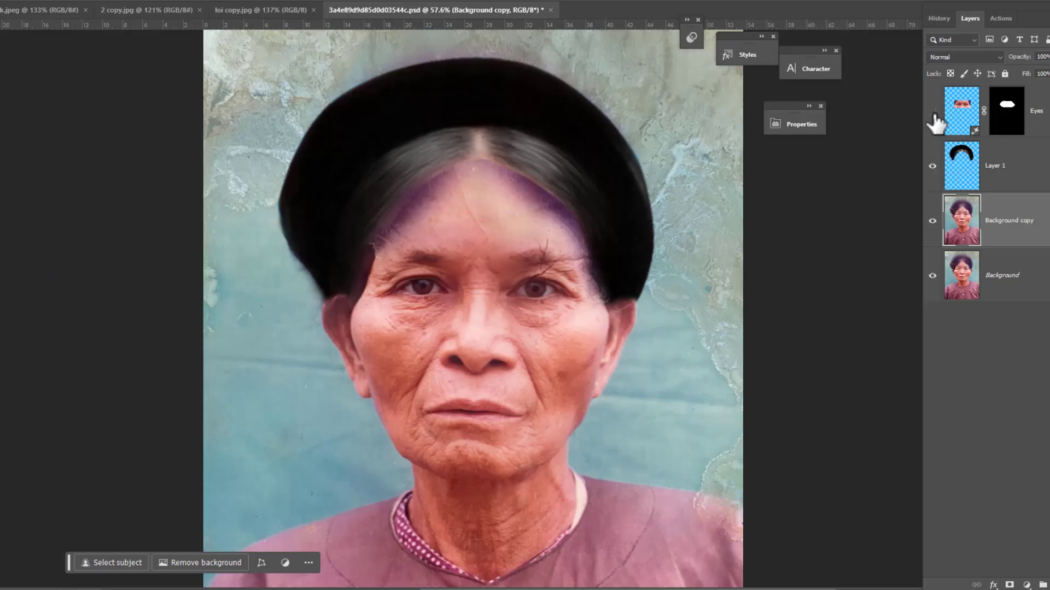
left_click(932, 111)
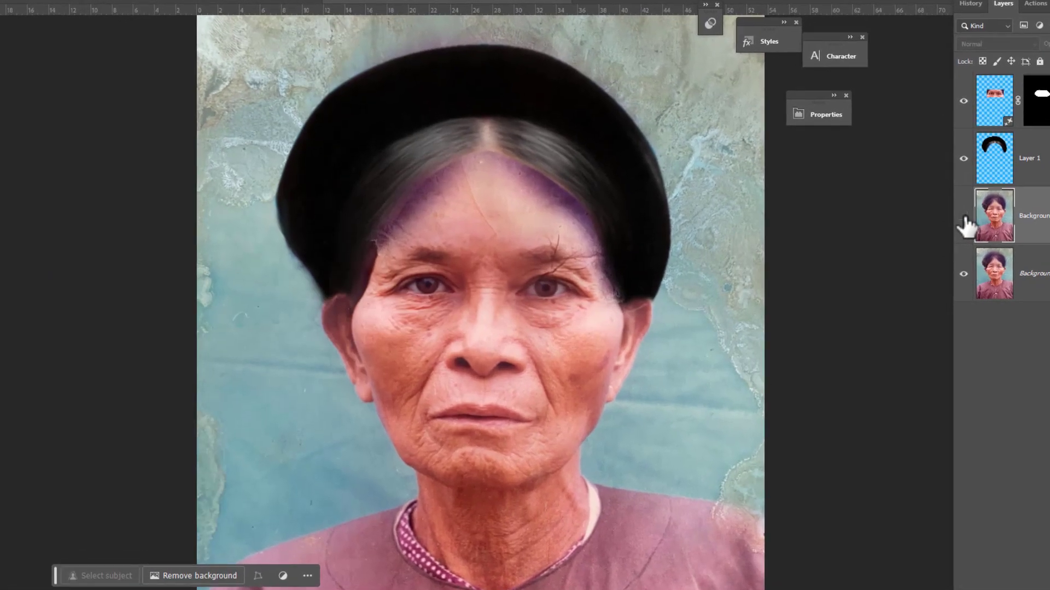
left_click_drag(950, 219, 950, 106)
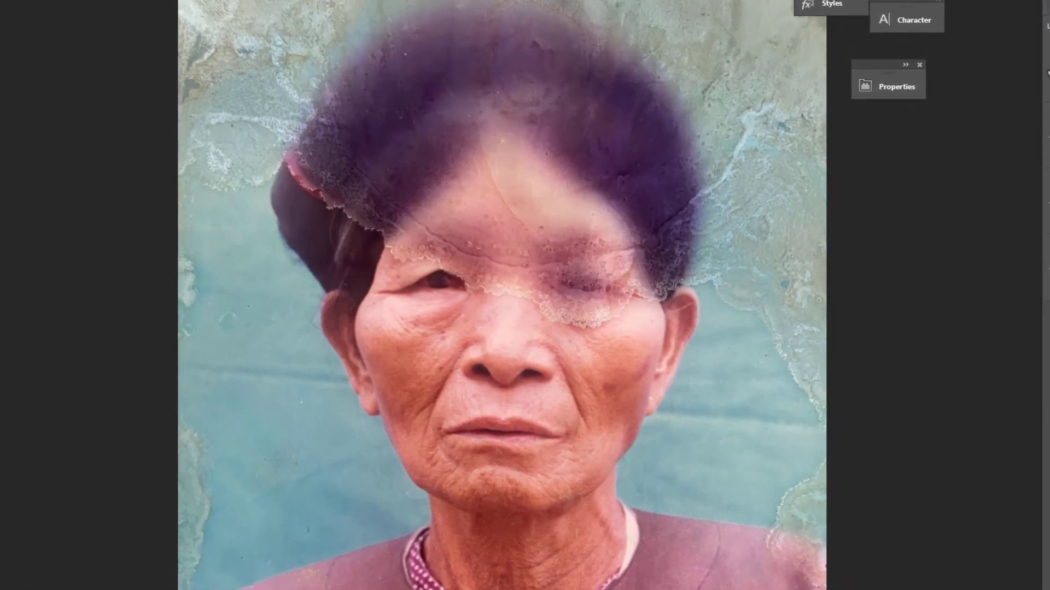
scroll(666, 47, "up", 2)
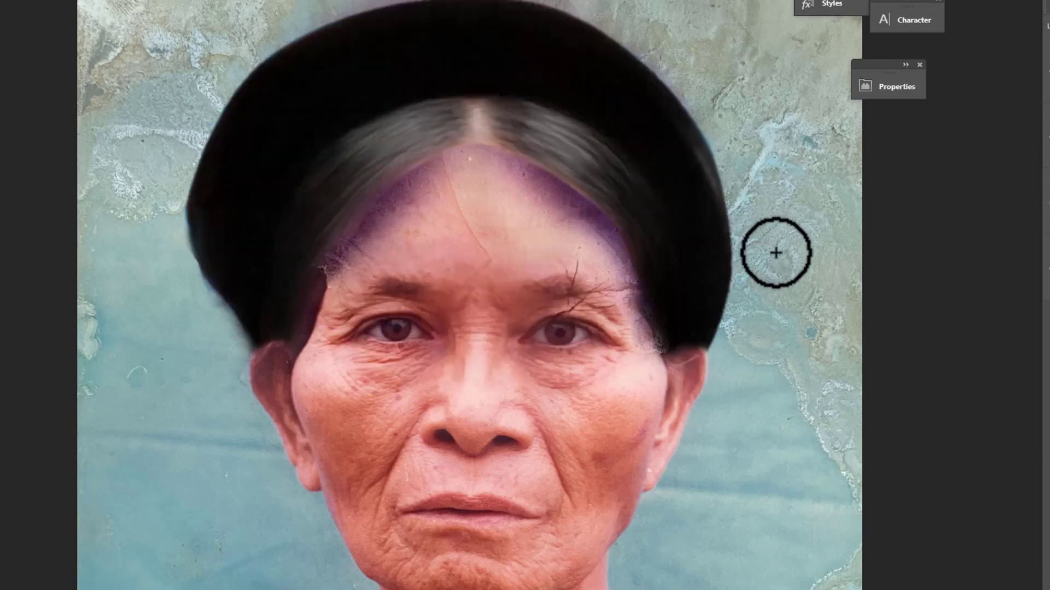
scroll(775, 255, "down", 1)
scroll(775, 254, "down", 1)
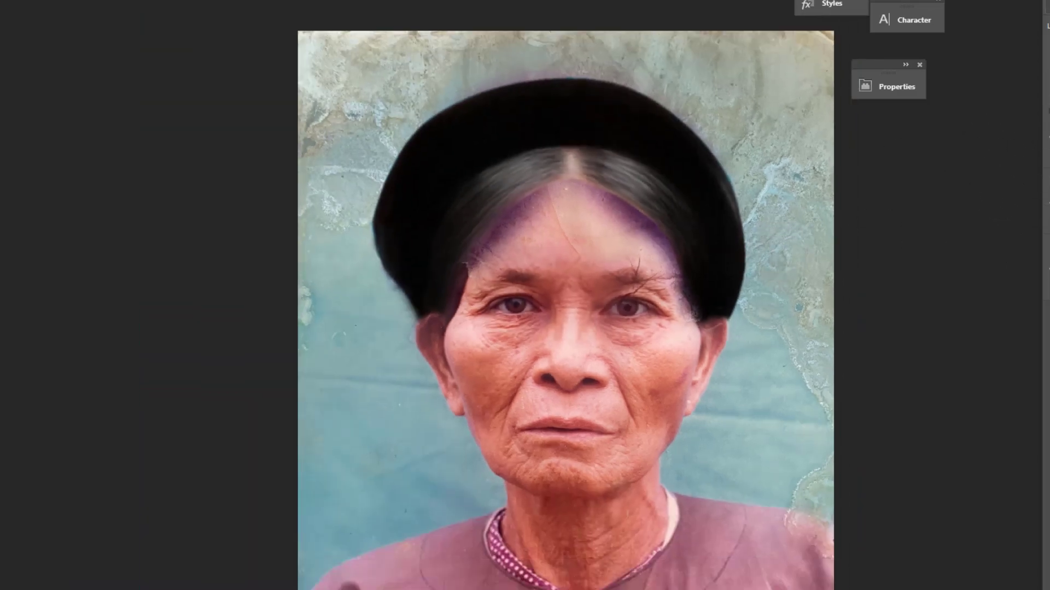
left_click(1046, 221)
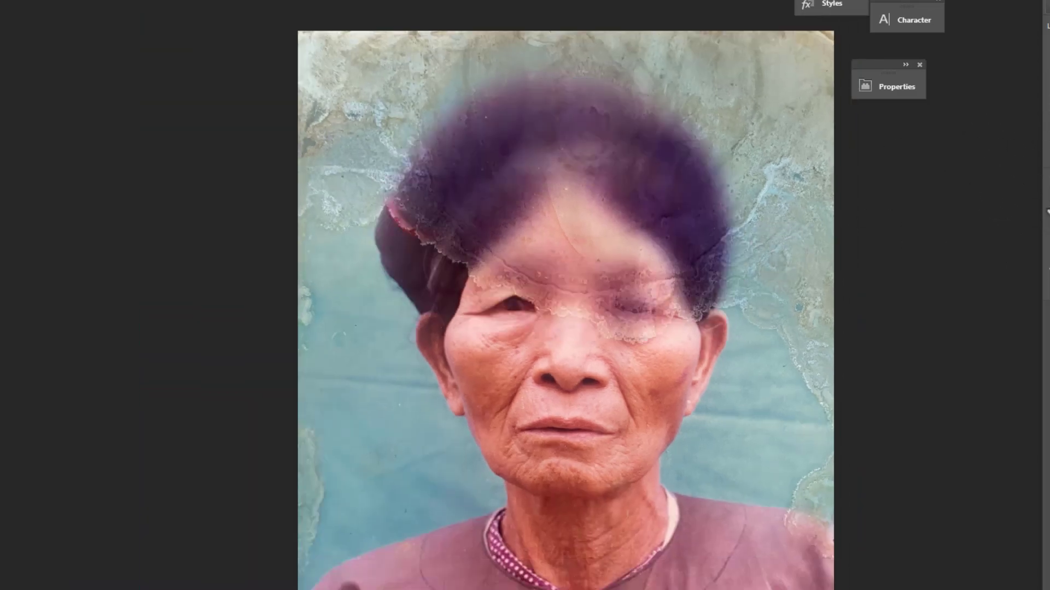
left_click(1045, 220)
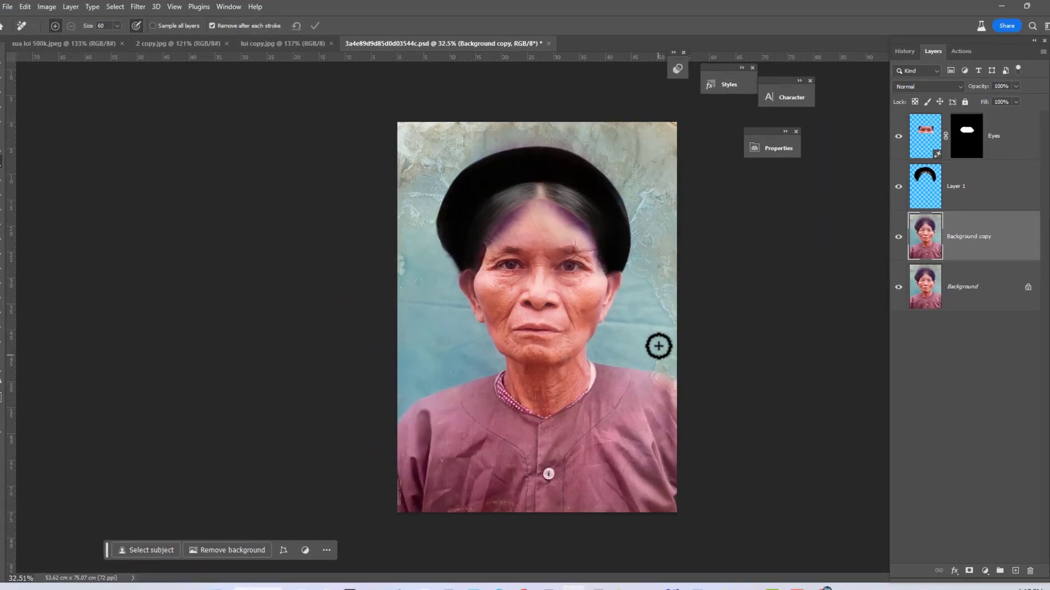
Step: Pick the Patch tool and outline the left eye
scroll(645, 328, "up", 1)
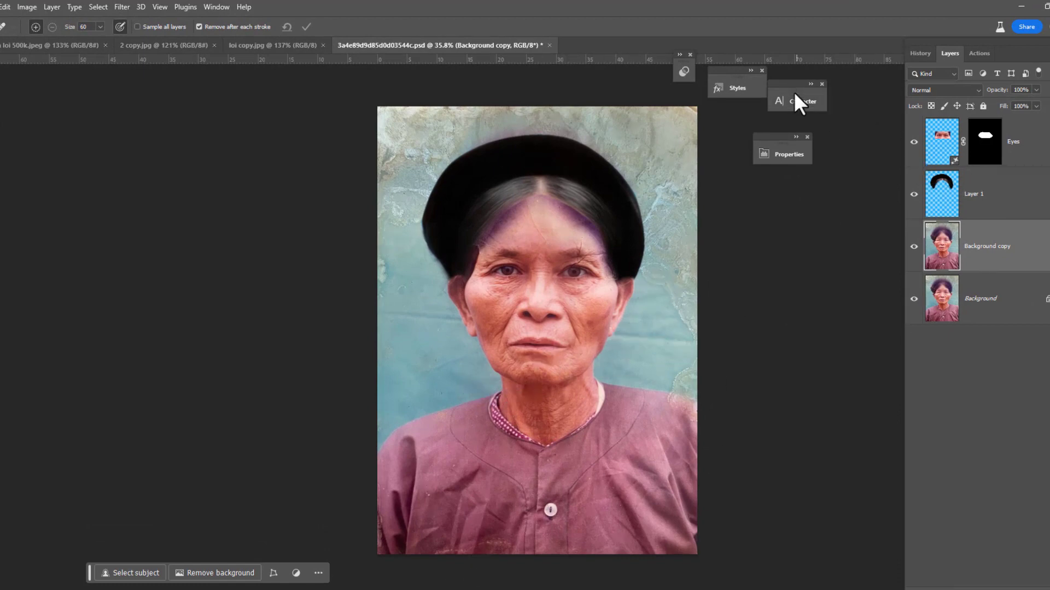
scroll(857, 124, "up", 1)
scroll(857, 124, "up", 1)
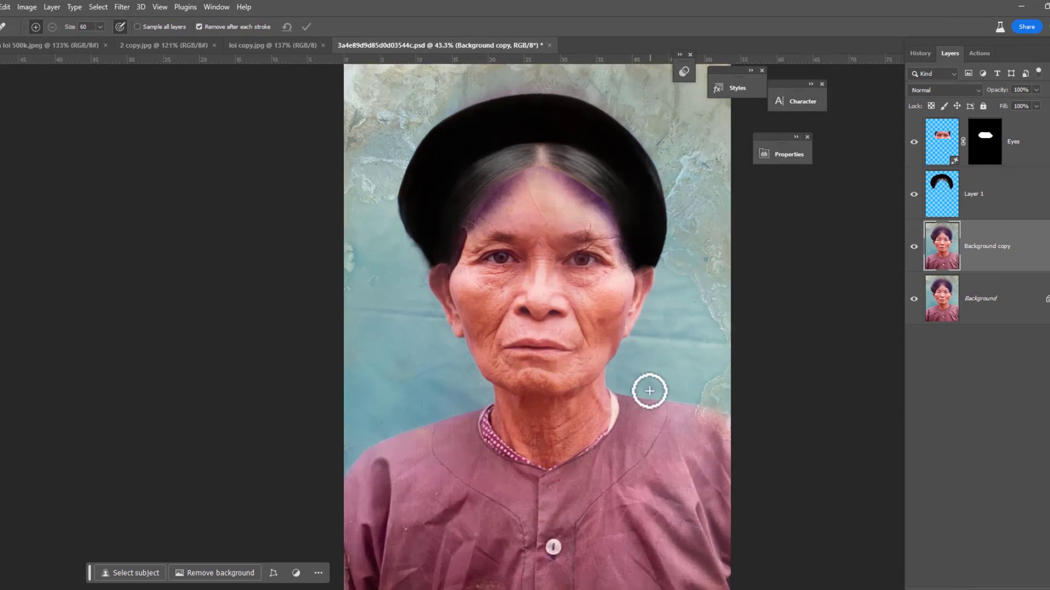
key("shift+j")
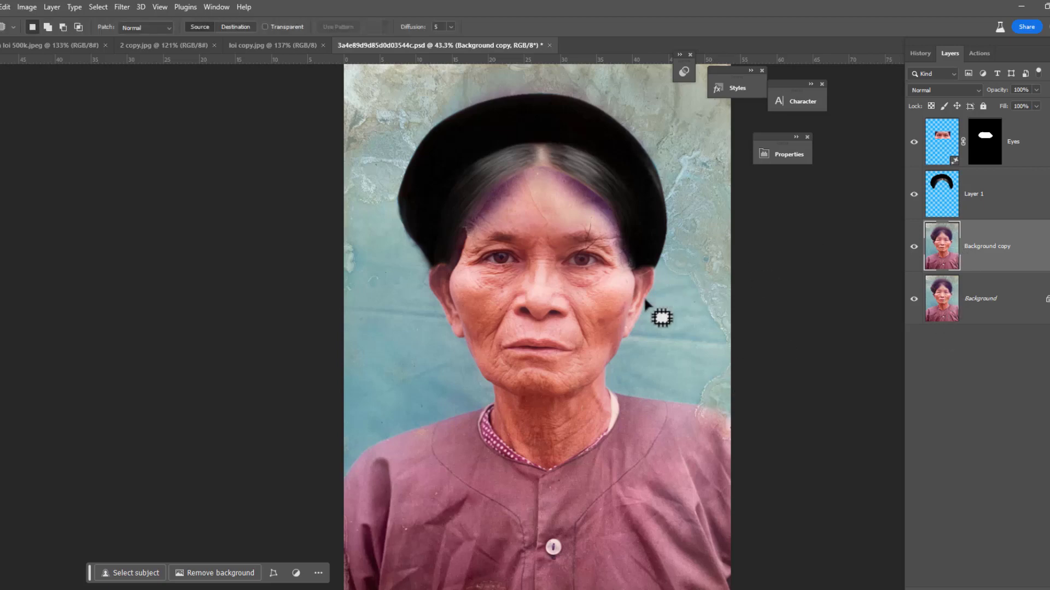
scroll(645, 304, "up", 4)
key("shift+j")
scroll(708, 321, "down", 3)
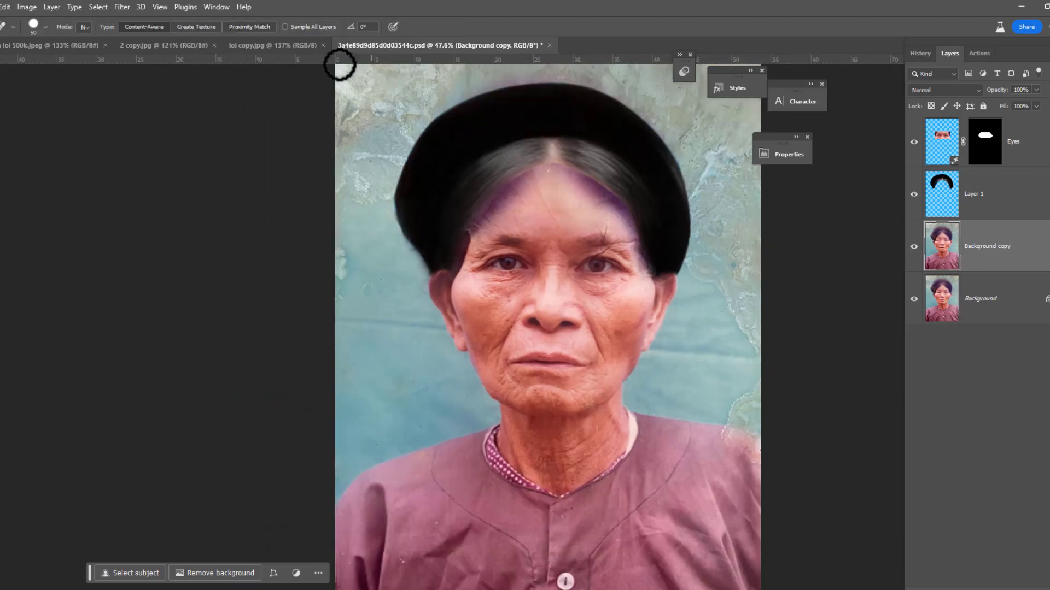
scroll(335, 527, "down", 1)
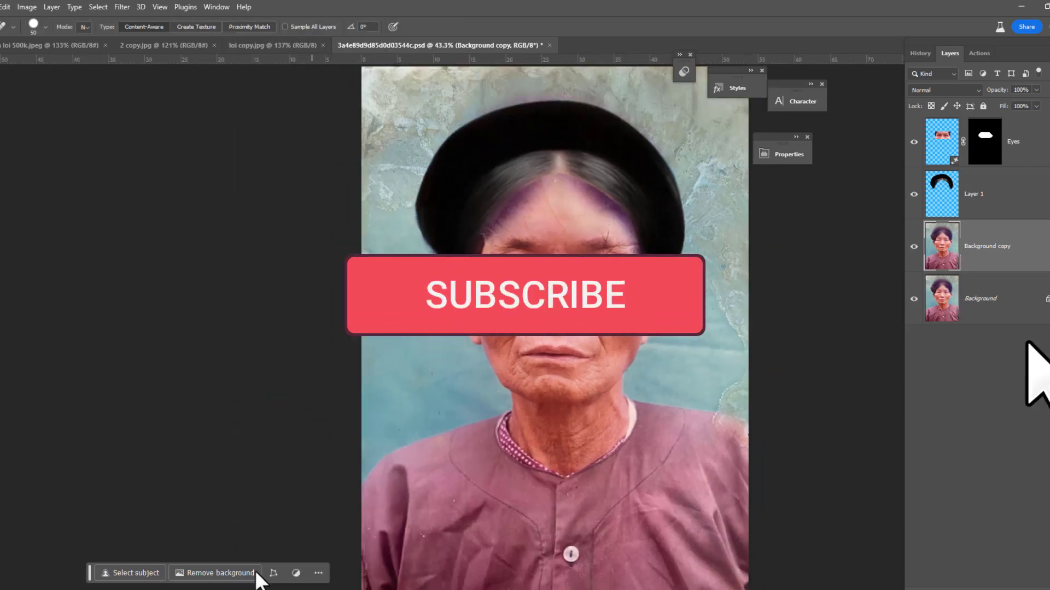
scroll(335, 553, "up", 3)
scroll(183, 370, "up", 3)
key("shift+j")
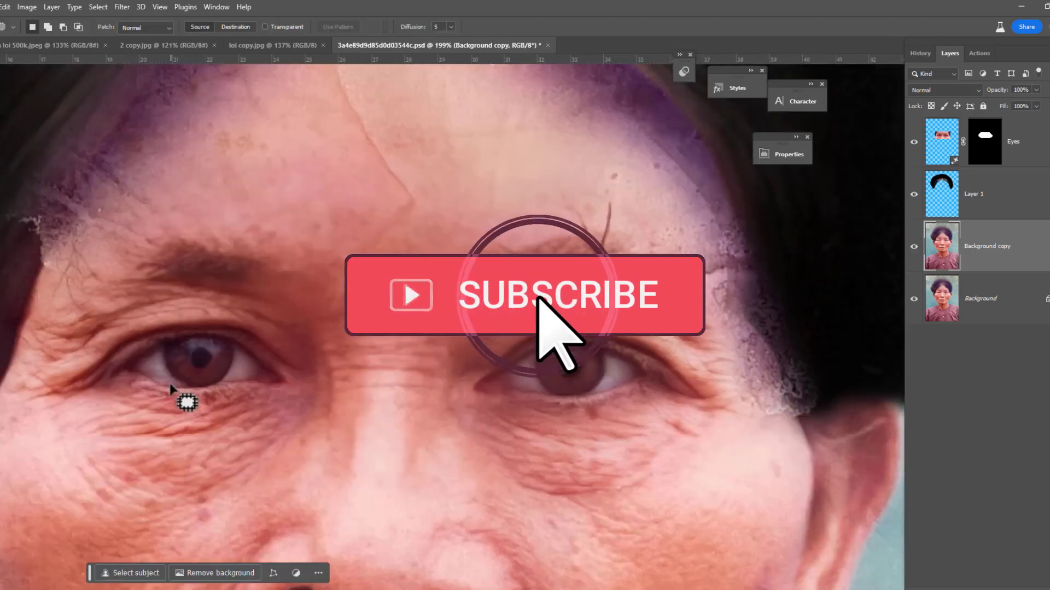
mouse_move(203, 389)
left_mouse_down()
mouse_move(134, 365)
mouse_move(116, 369)
left_mouse_up()
Step: Refine the eye selection, trimming the outer corner and lower skin, then adding the corner back
left_click(914, 142)
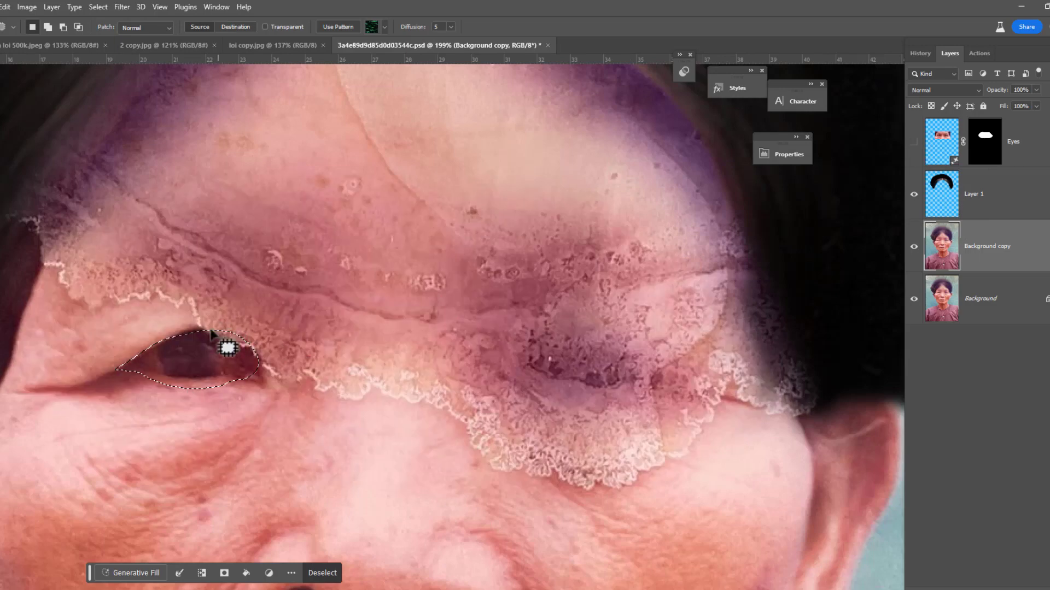
key("alt")
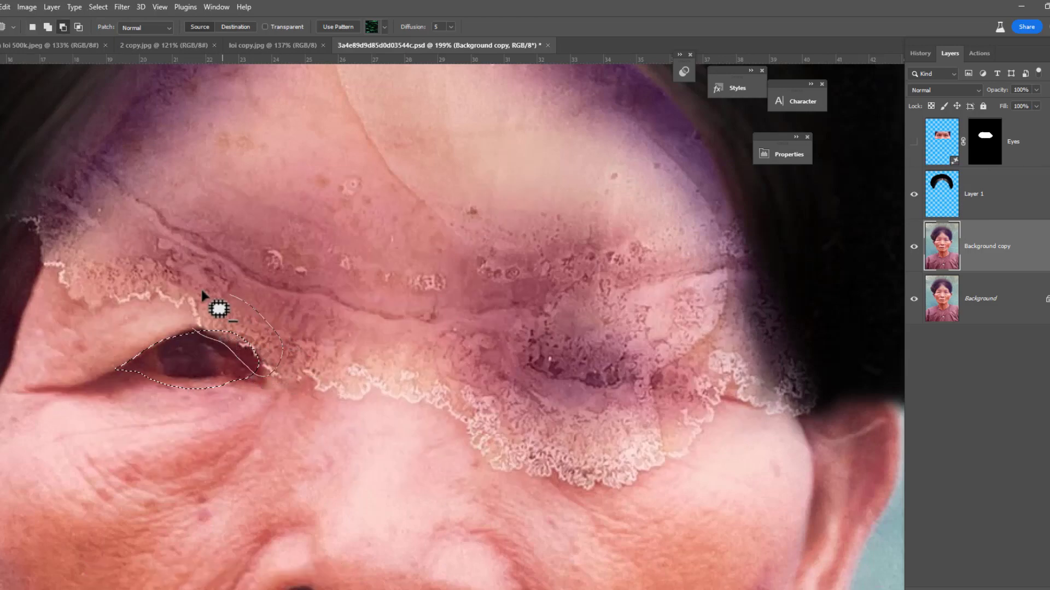
left_click_drag(250, 373, 216, 304)
left_click_drag(192, 398, 143, 390)
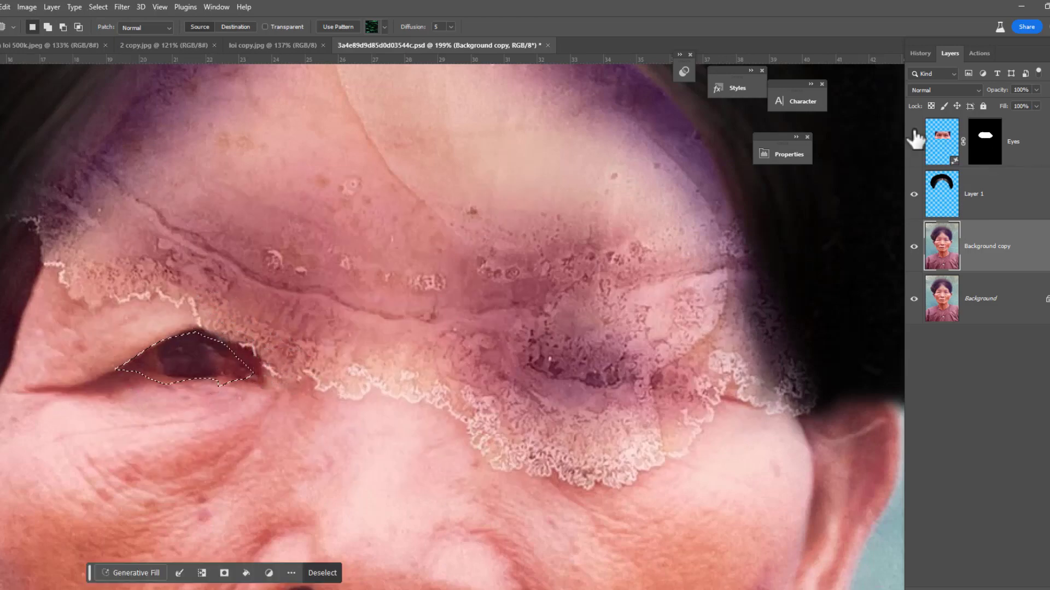
left_click(918, 144)
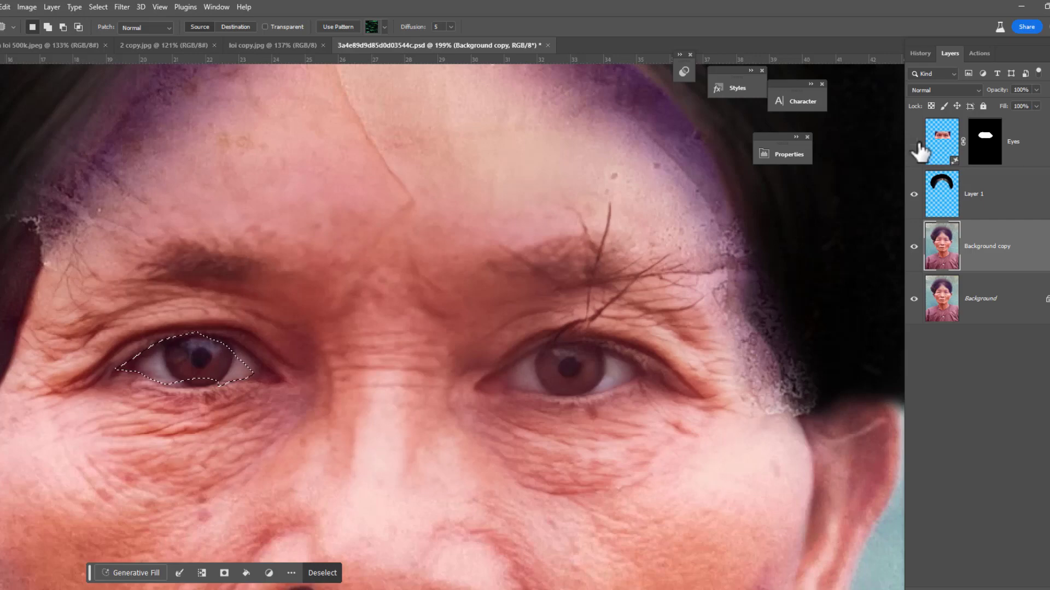
left_click(914, 143)
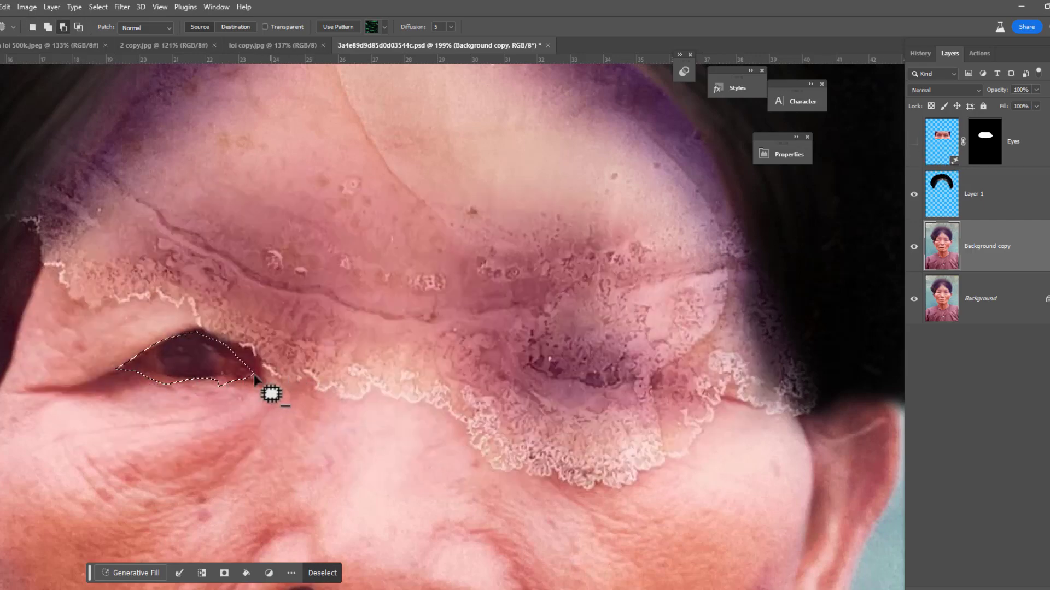
left_click_drag(148, 370, 203, 387)
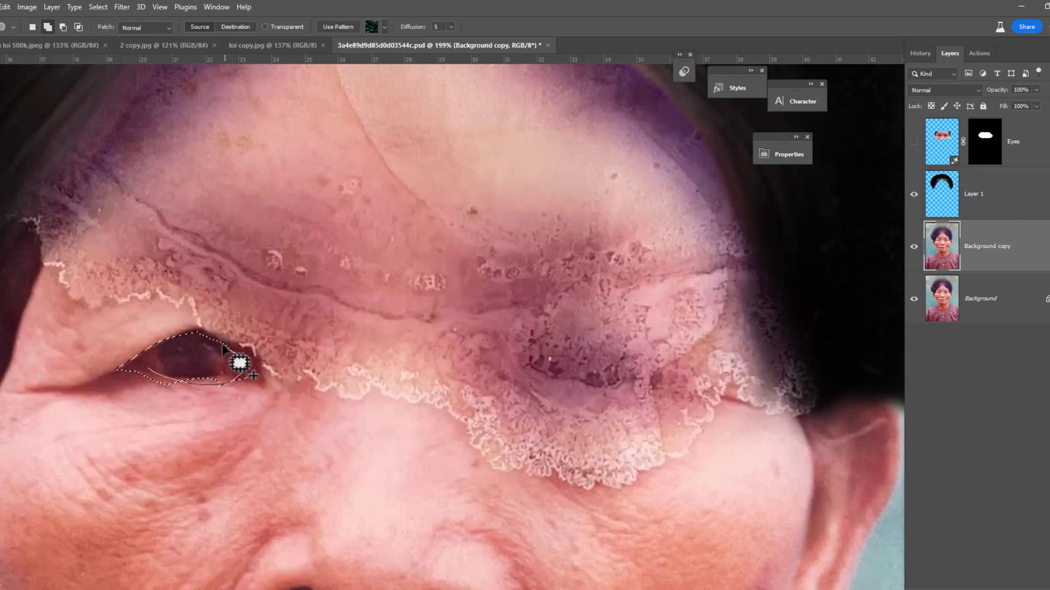
mouse_move(223, 348)
left_mouse_down()
mouse_move(246, 378)
mouse_move(256, 368)
left_mouse_up()
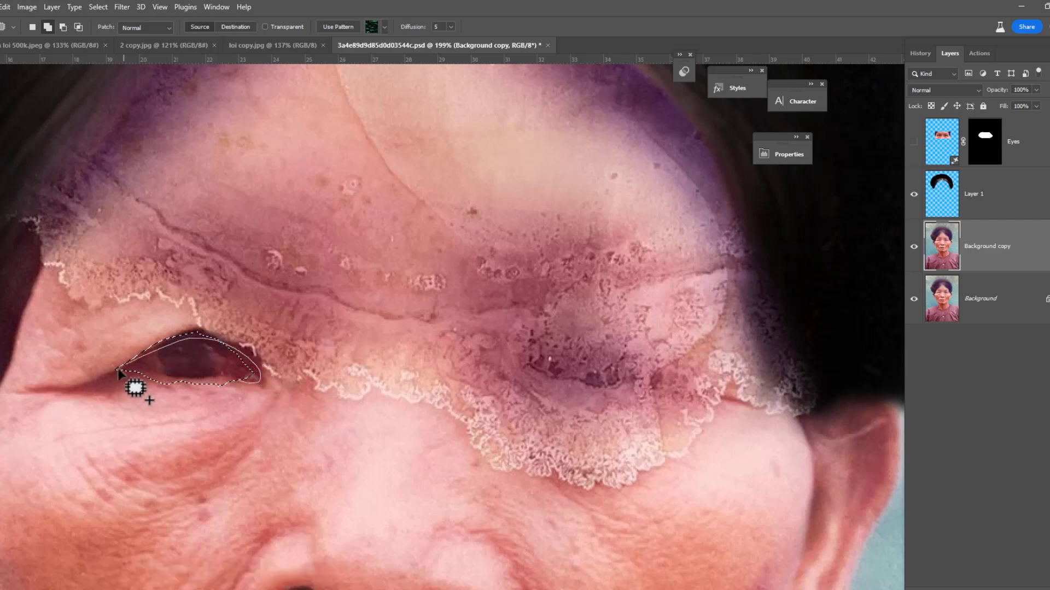
left_click_drag(151, 381, 156, 382)
Step: Feather the eye selection by 8 pixels and compare with the Eyes layer, leaving it shown
scroll(382, 432, "down", 1)
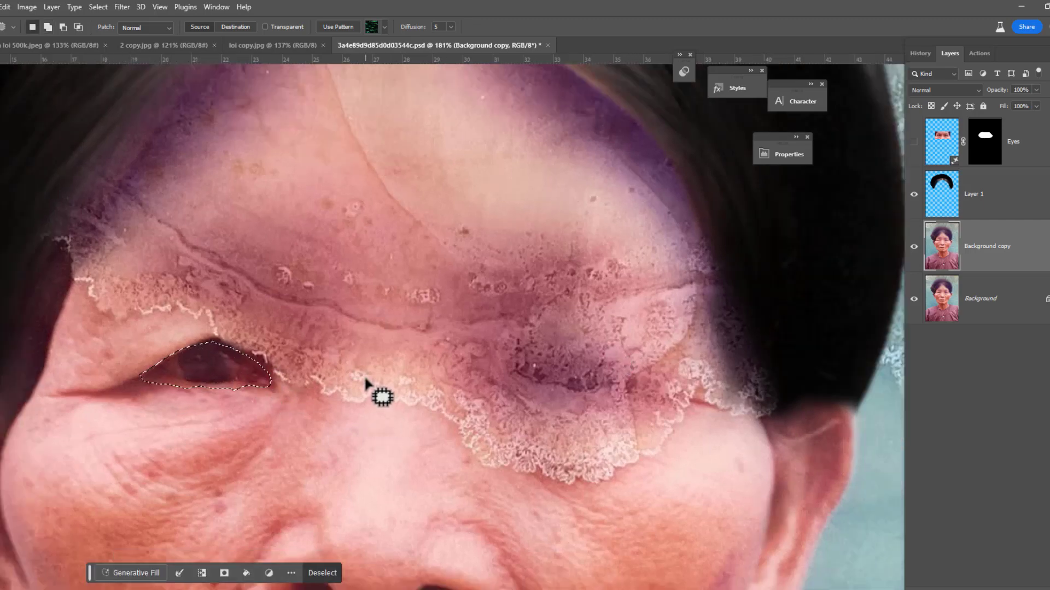
key("shift+F6")
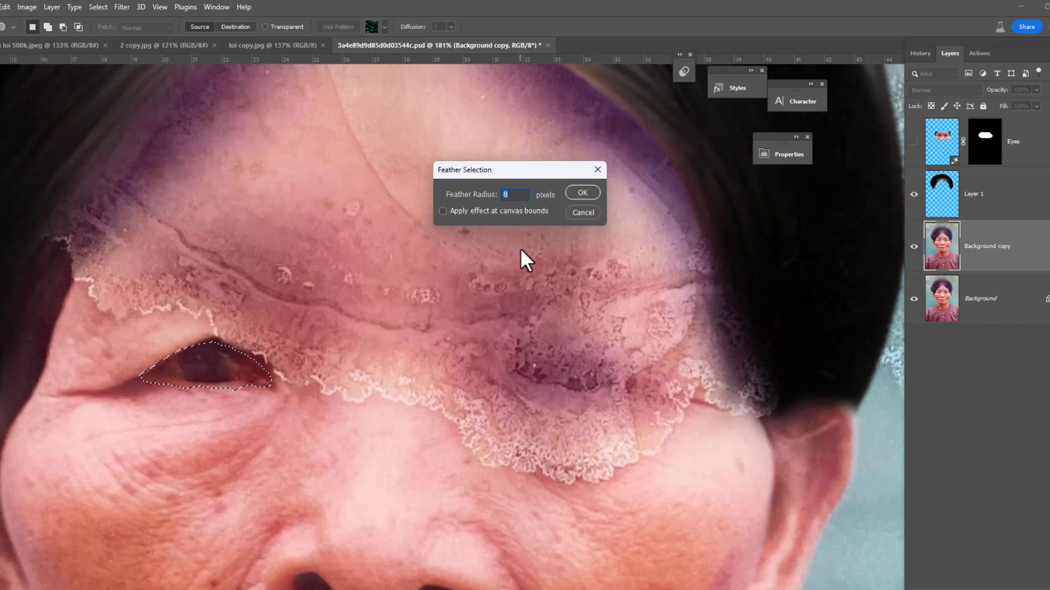
key("Return")
scroll(514, 235, "down", 3)
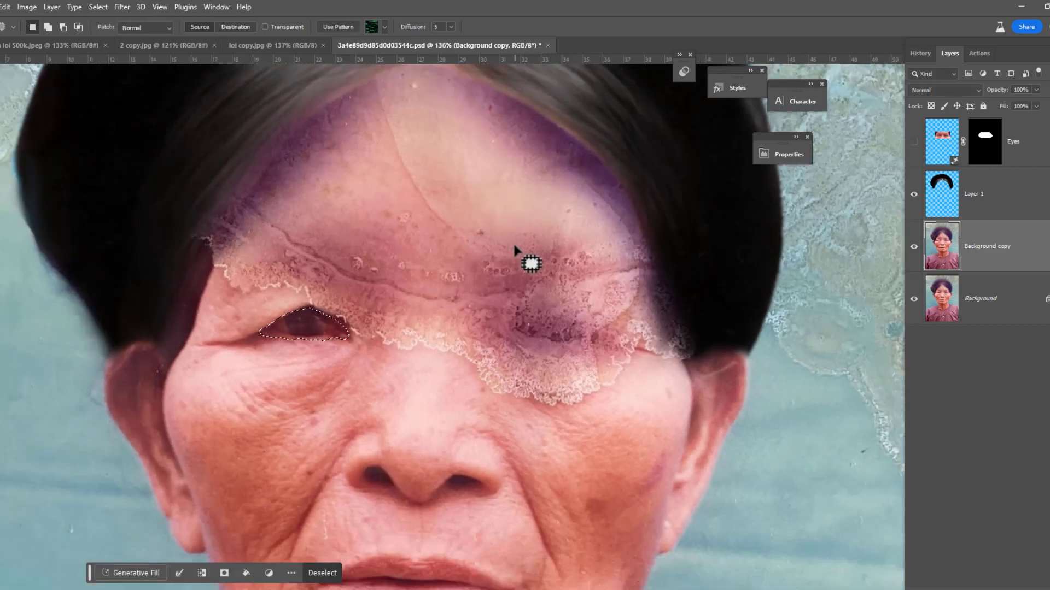
left_click(913, 143)
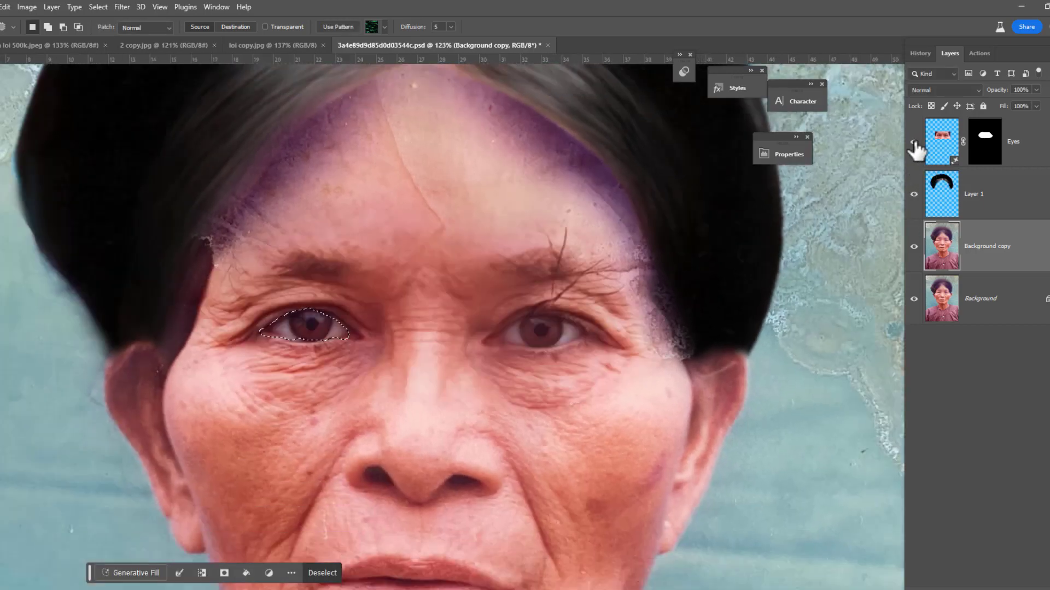
left_click(915, 142)
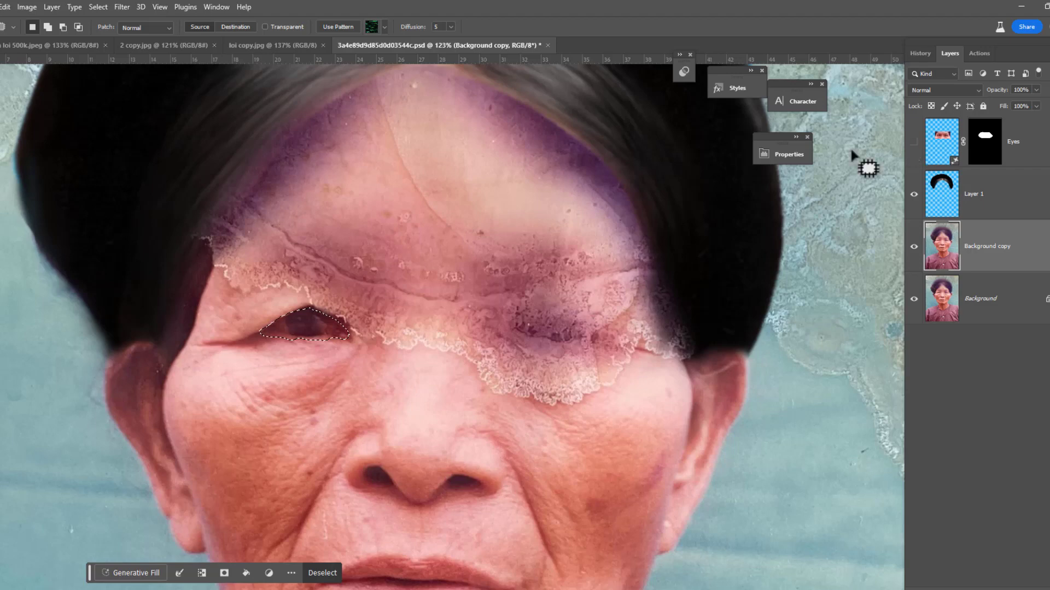
left_click(912, 142)
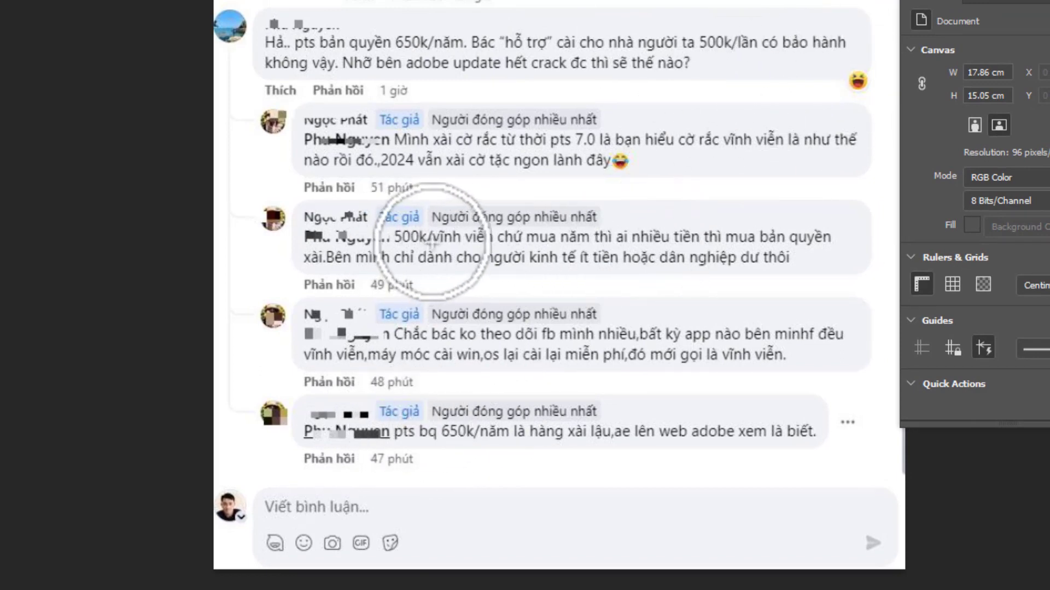
scroll(401, 237, "up", 1)
scroll(408, 236, "up", 1)
scroll(408, 235, "down", 2)
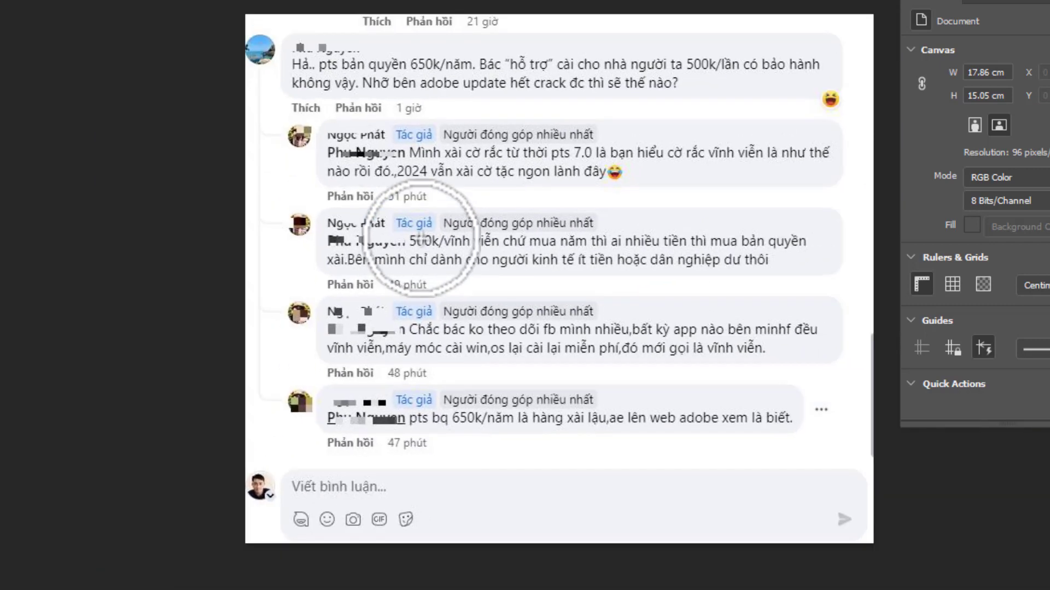
scroll(352, 246, "down", 1)
scroll(454, 262, "up", 2)
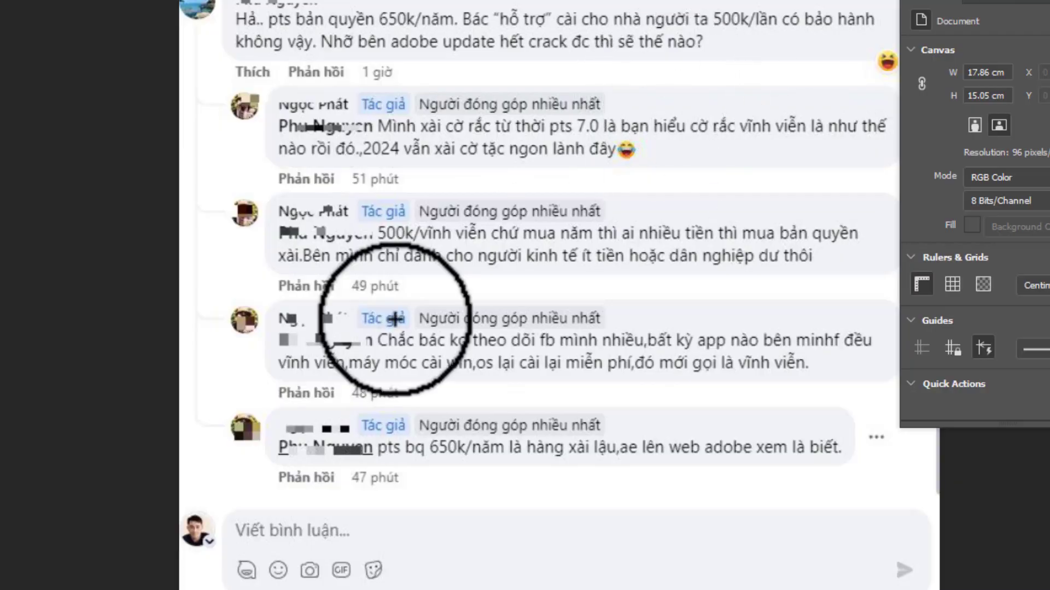
scroll(621, 182, "down", 1, "alt")
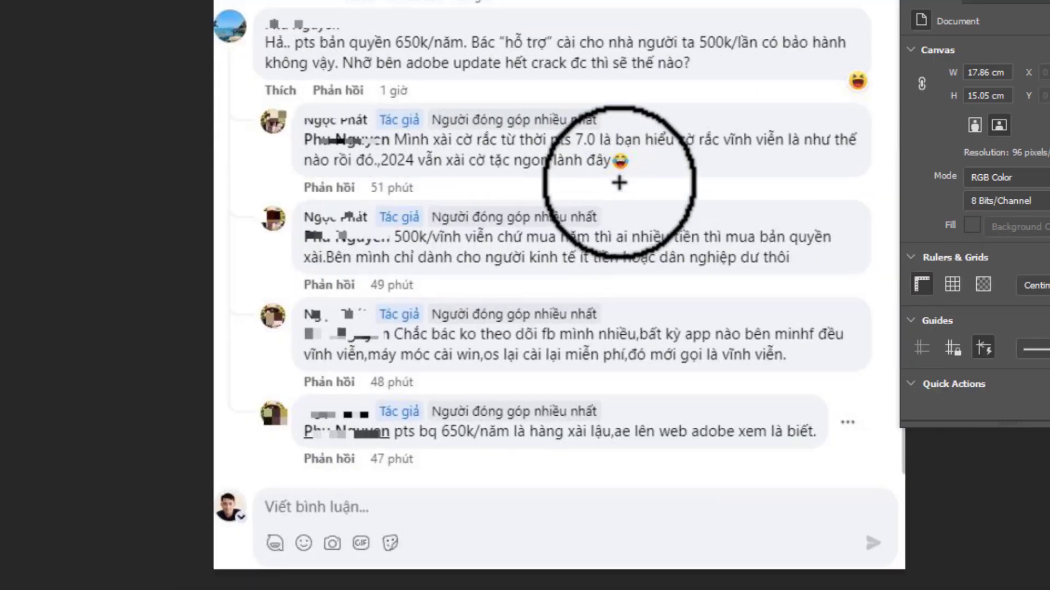
scroll(614, 333, "up", 1, "alt")
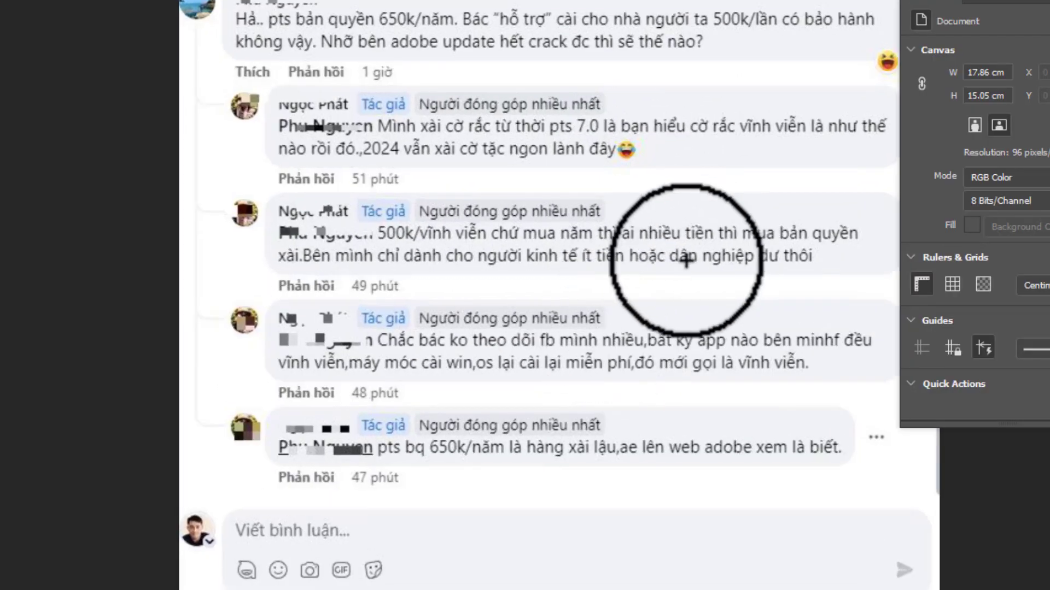
scroll(692, 257, "up", 2)
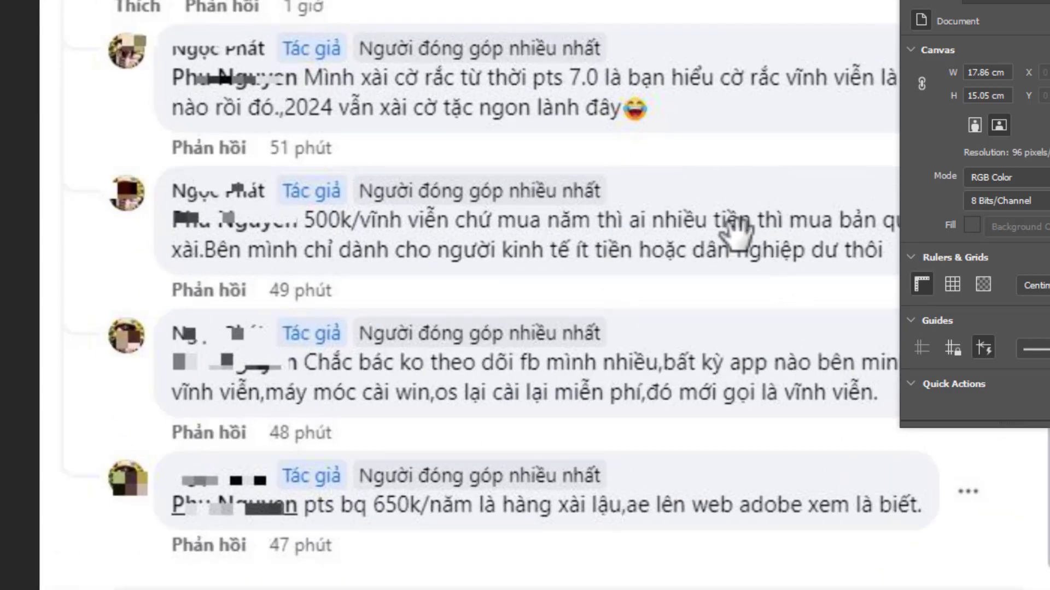
scroll(711, 207, "up", 1)
scroll(484, 205, "down", 1)
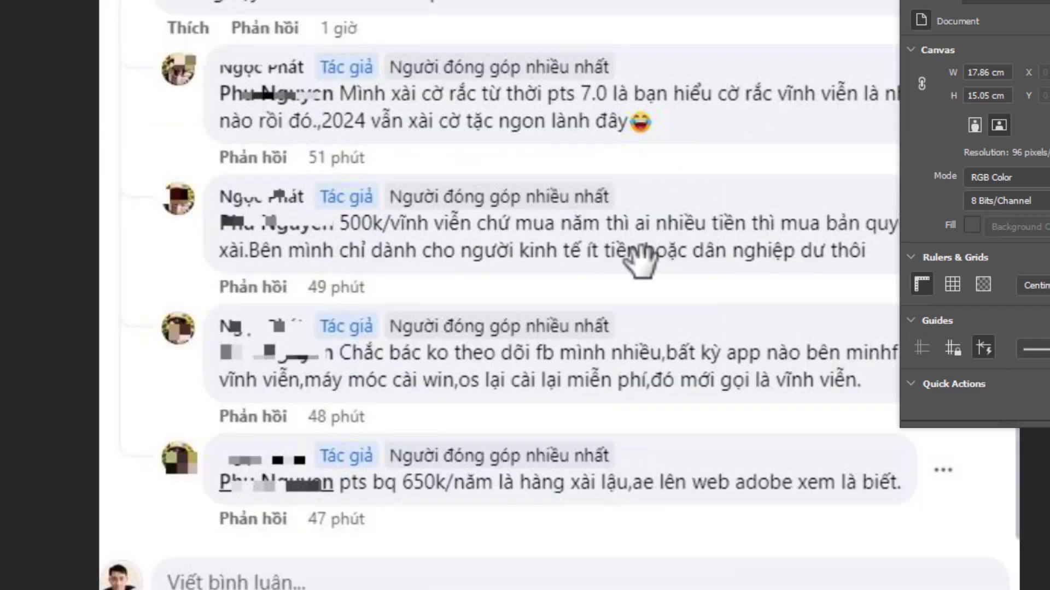
scroll(706, 346, "down", 2)
scroll(556, 388, "up", 1)
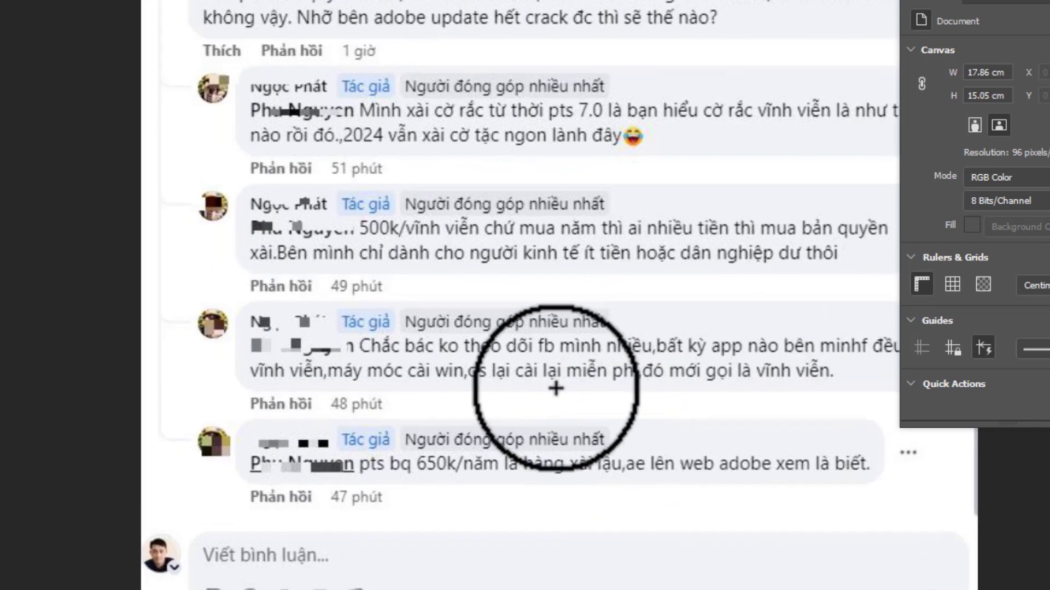
scroll(535, 382, "up", 1)
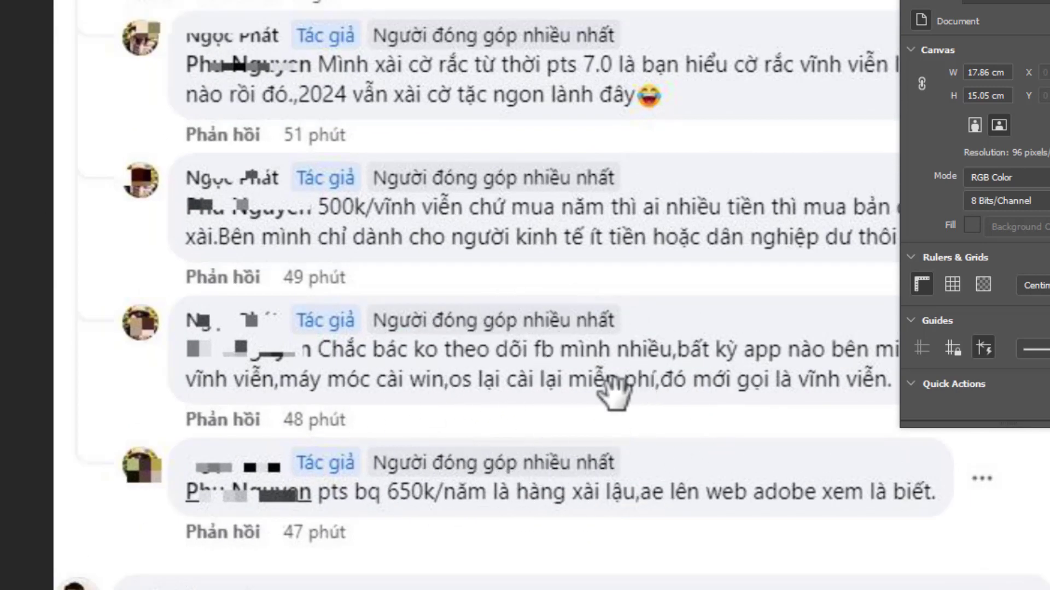
left_click_drag(612, 385, 401, 361)
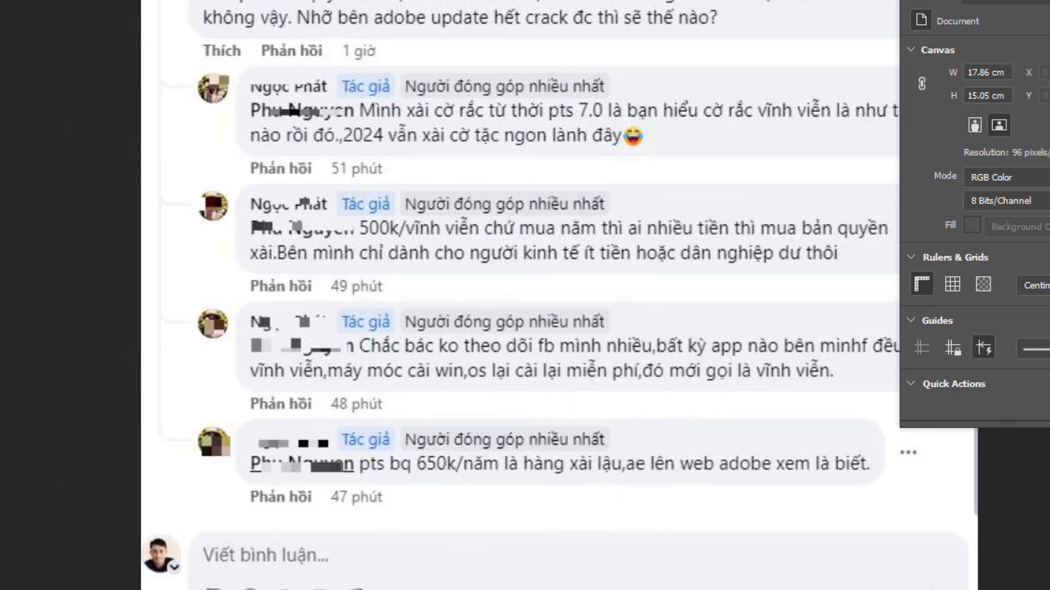
double_click(885, 2)
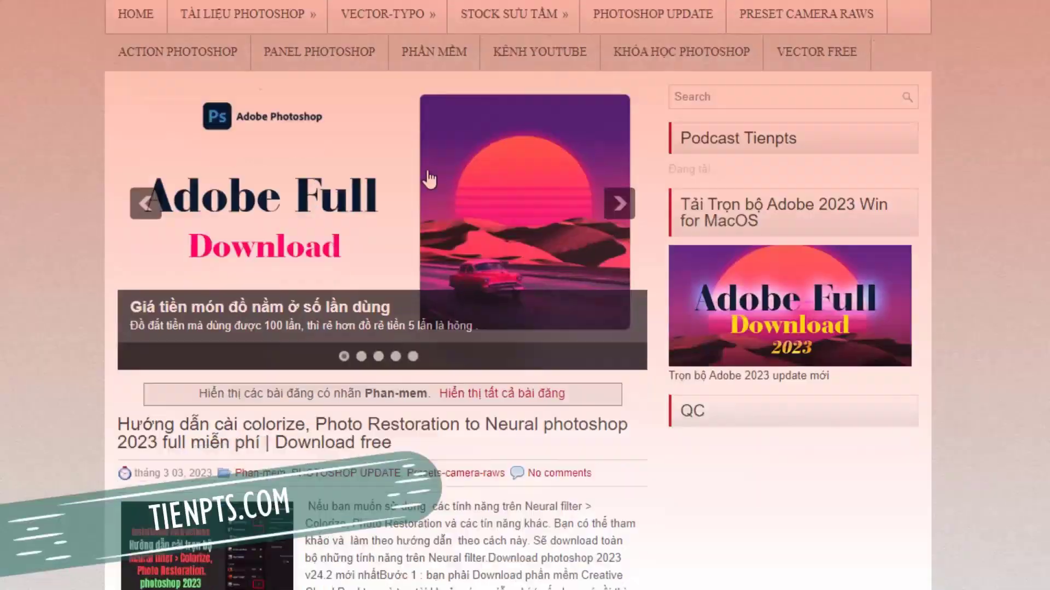
Step: Scroll the post list and open '[ Share ] Photoshop 2023 v24.2 update mới nhất'
scroll(431, 188, "down", 5)
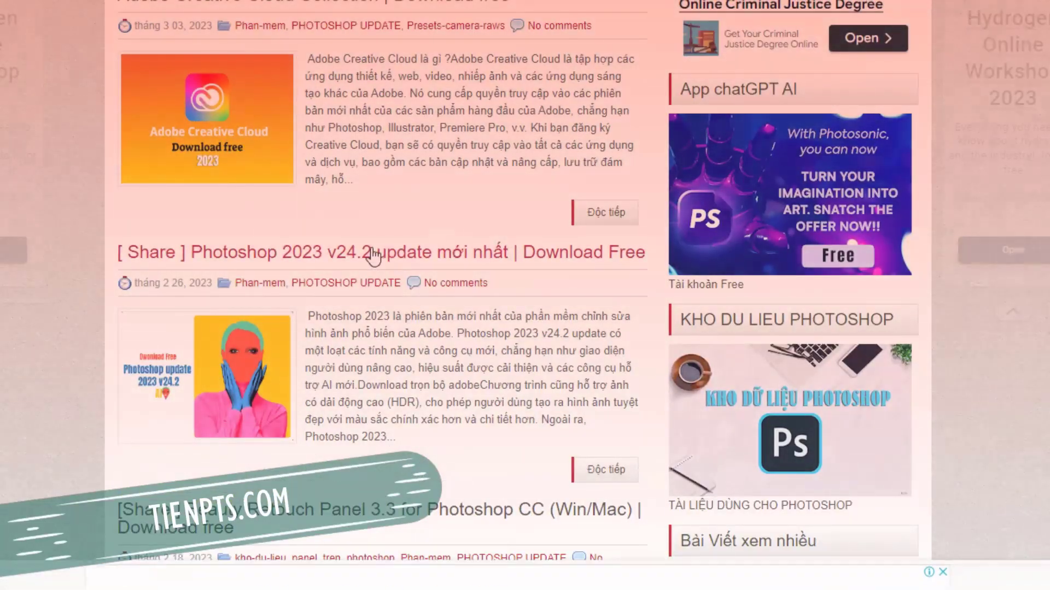
left_click(363, 259)
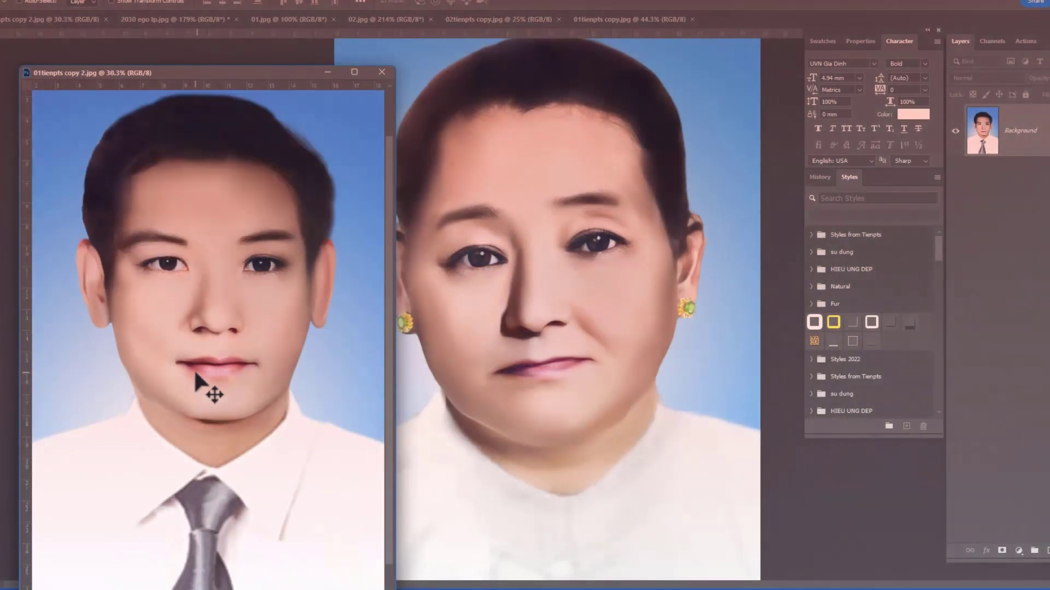
scroll(193, 368, "down", 2)
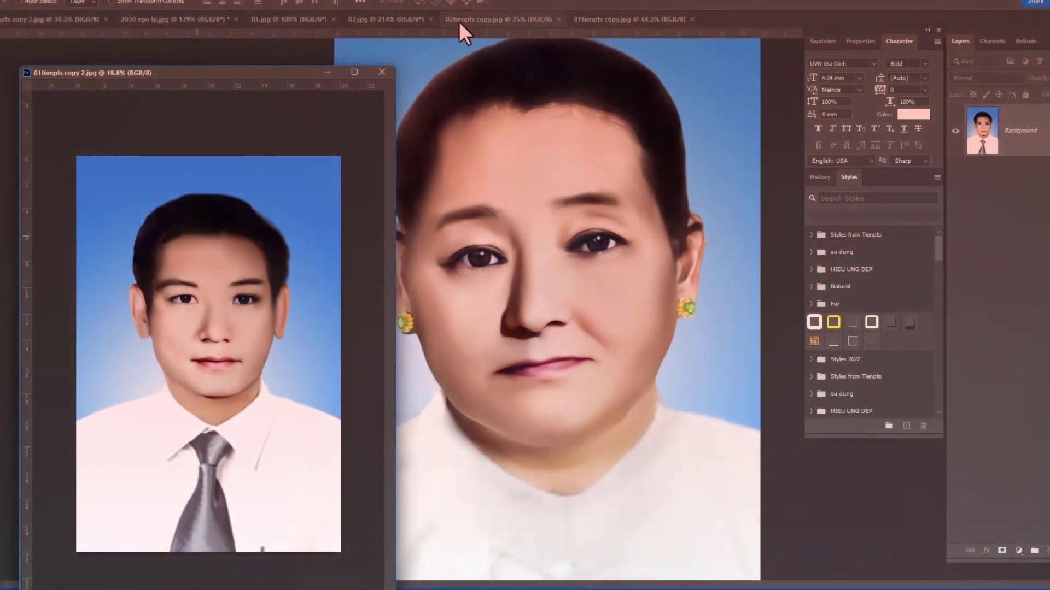